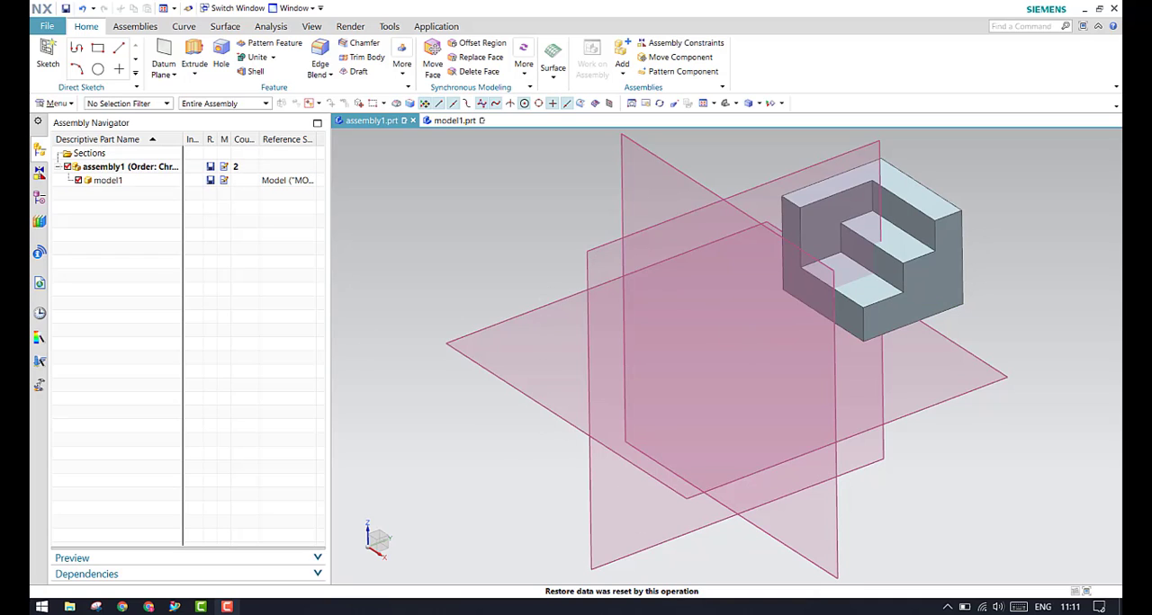
Examine the three fixed datum planes listed in the assembly's model history
{"action": "left_click", "coordinate": [39, 197]}
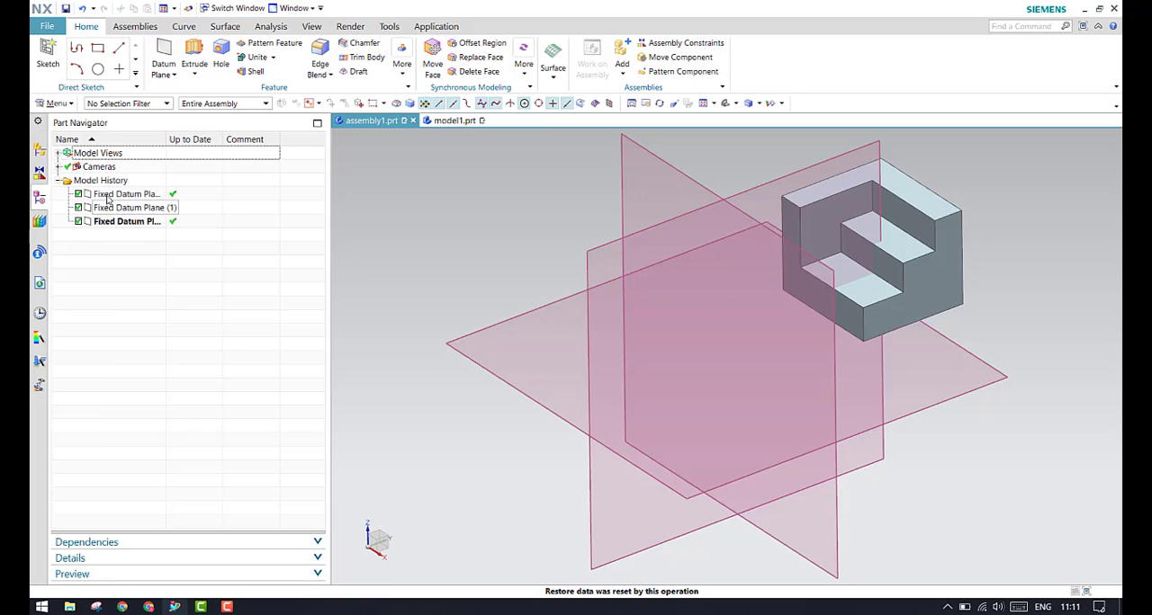
{"action": "left_click", "coordinate": [105, 197]}
{"action": "left_click", "coordinate": [105, 210]}
{"action": "left_click", "coordinate": [106, 224]}
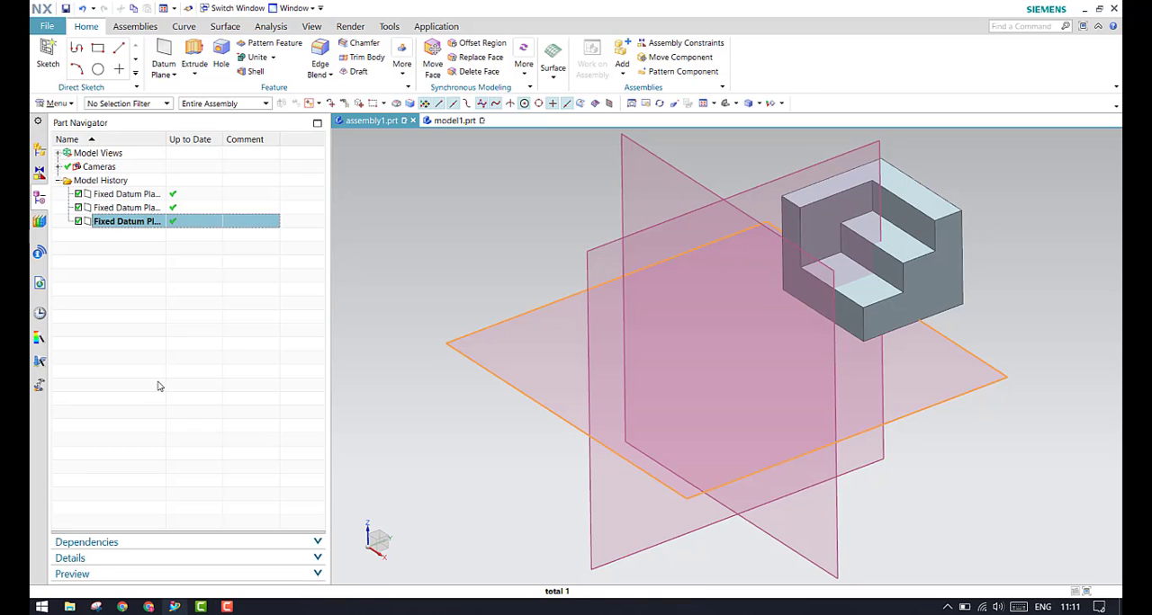
{"action": "left_click", "coordinate": [157, 386]}
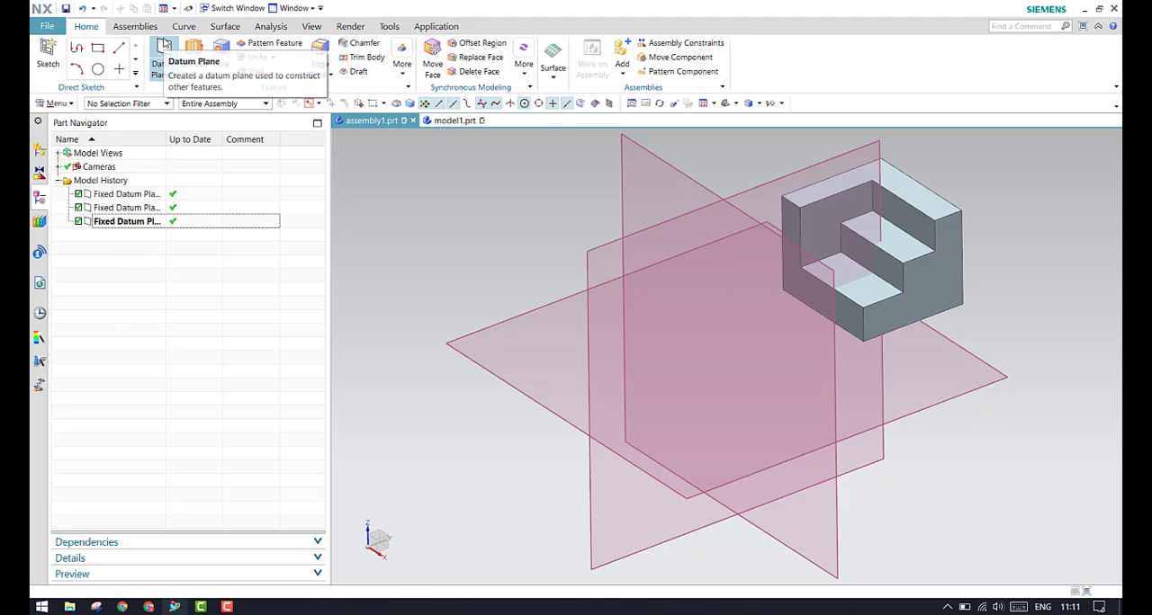
Check which plane types the Datum Plane command offers and leave it without creating a plane
{"action": "left_click", "coordinate": [162, 54]}
{"action": "left_click", "coordinate": [261, 212]}
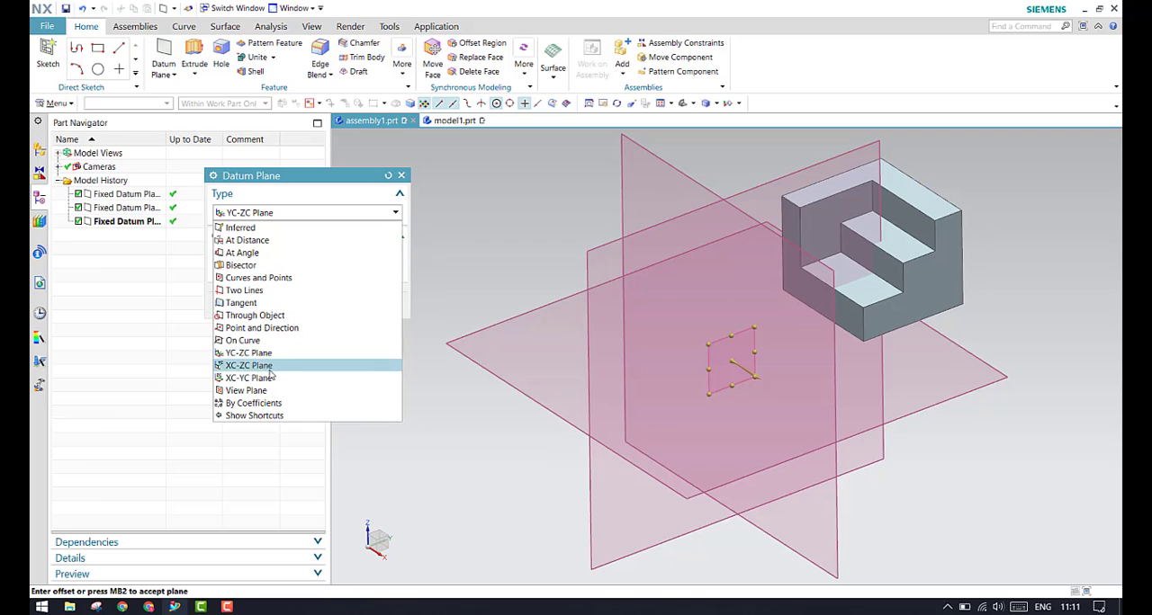
{"action": "left_click", "coordinate": [197, 342]}
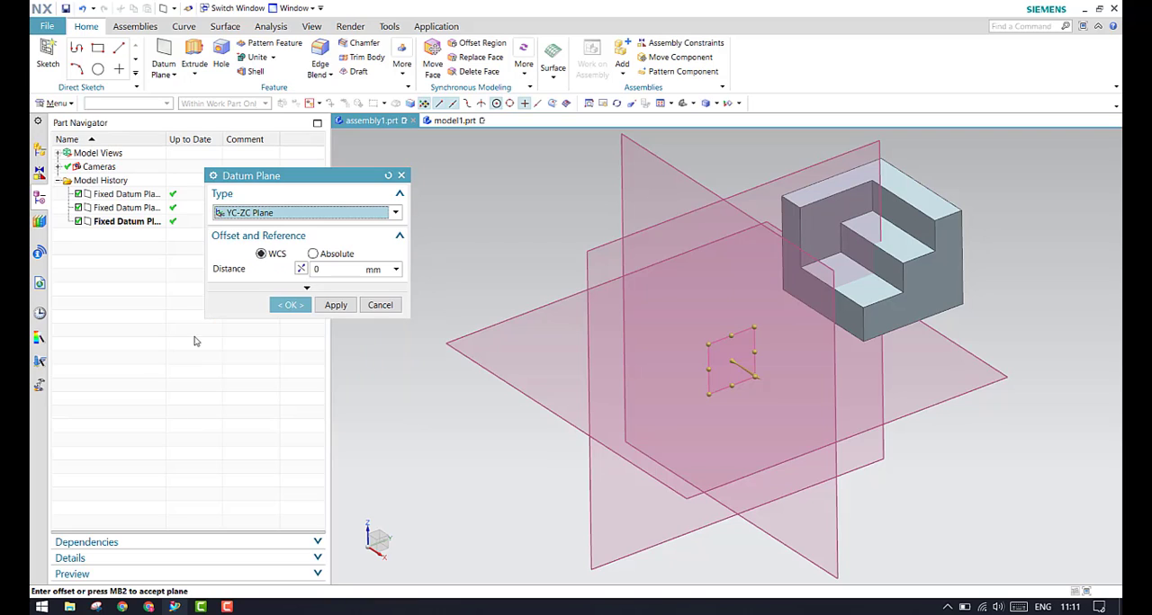
{"action": "left_click", "coordinate": [381, 308]}
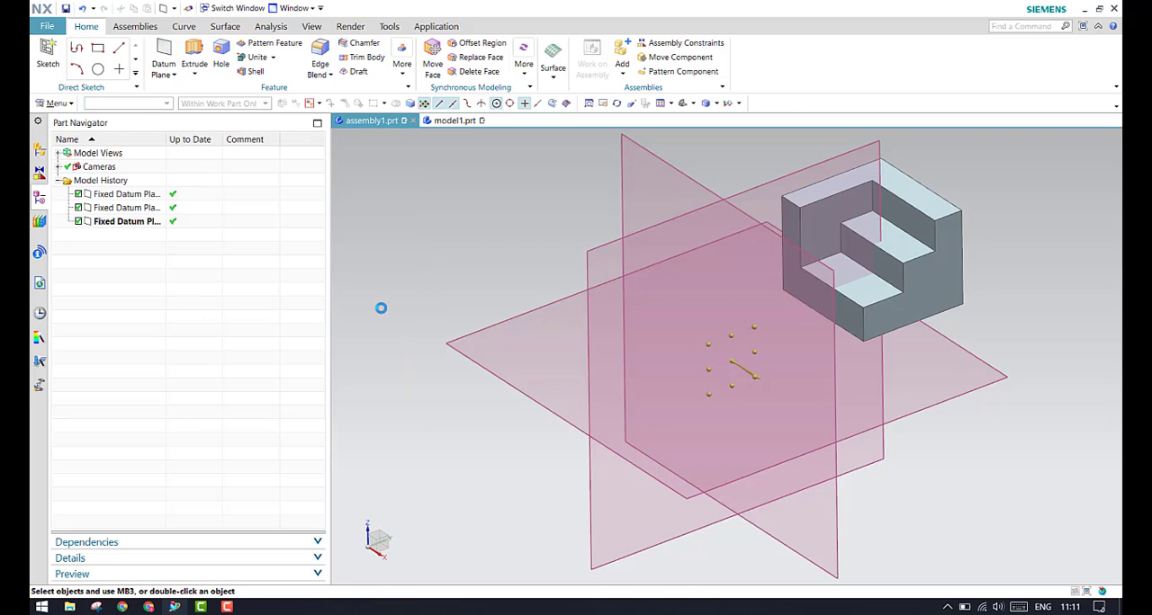
Show the degrees of freedom of the unconstrained model1 component
{"action": "left_click", "coordinate": [39, 151]}
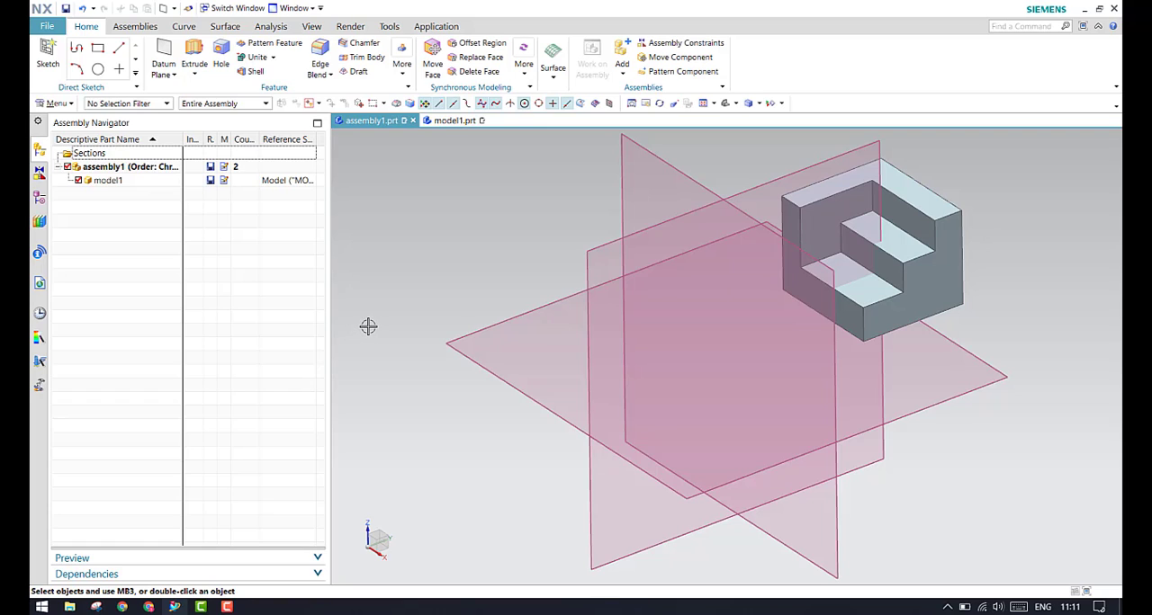
{"action": "left_click", "coordinate": [135, 183]}
{"action": "left_click", "coordinate": [129, 182]}
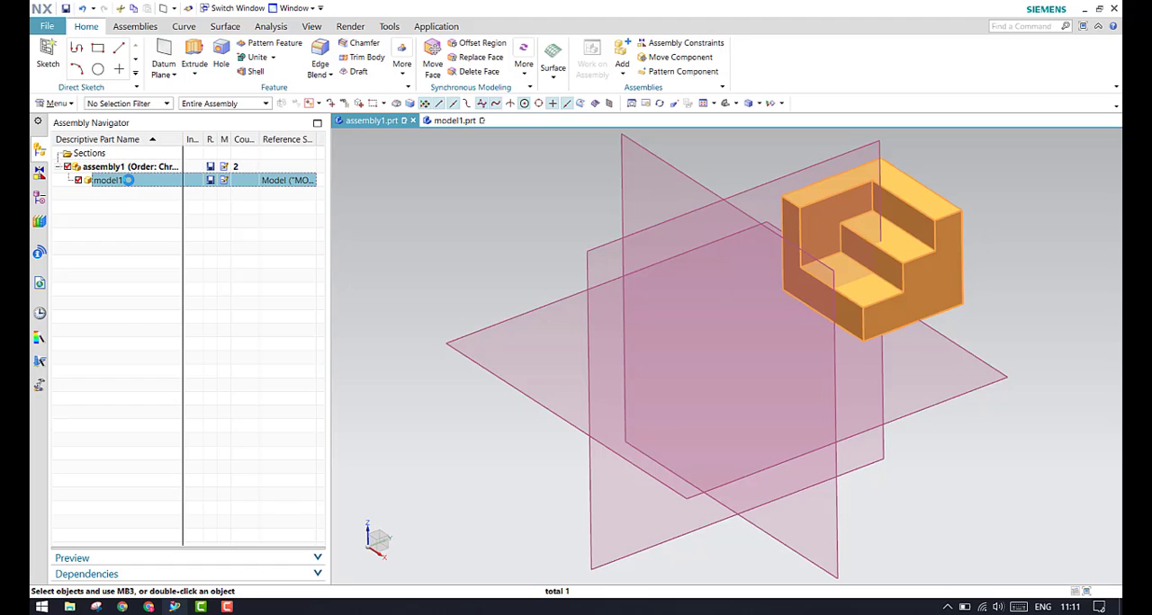
{"action": "left_click", "coordinate": [135, 227]}
{"action": "left_click", "coordinate": [139, 184]}
{"action": "left_click", "coordinate": [140, 225]}
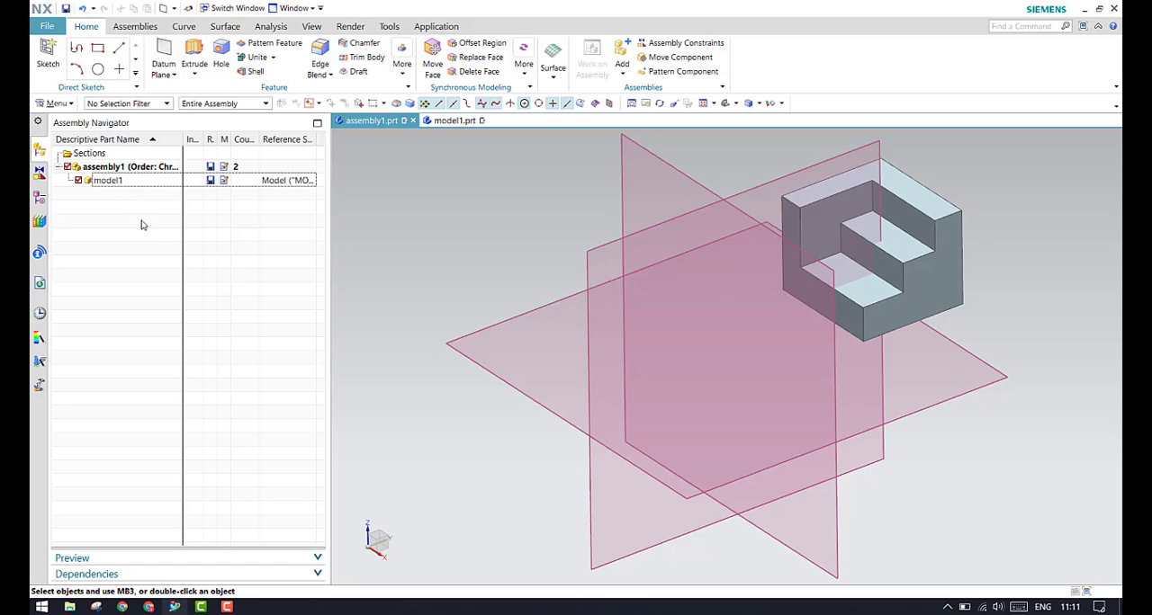
{"action": "right_click", "coordinate": [909, 267]}
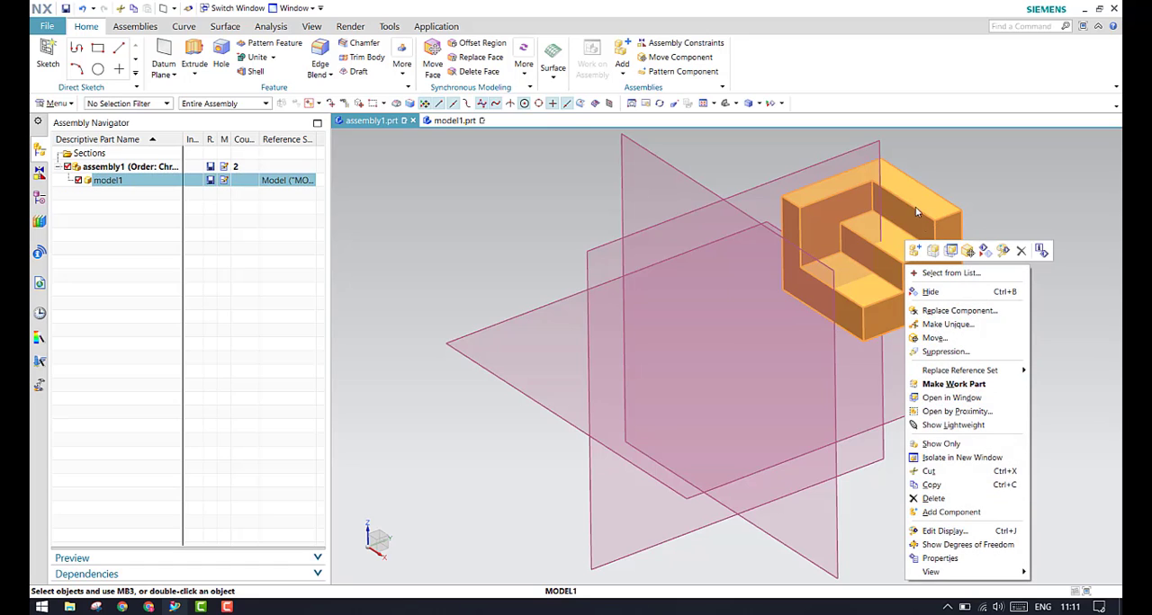
{"action": "left_click", "coordinate": [962, 545]}
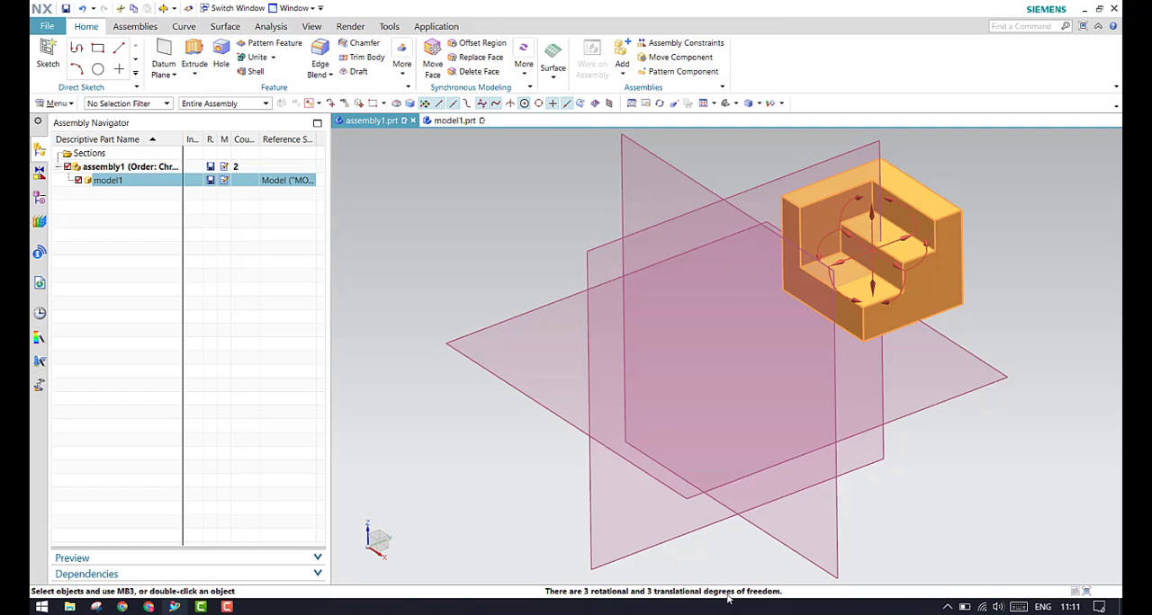
{"action": "key", "text": "Escape"}
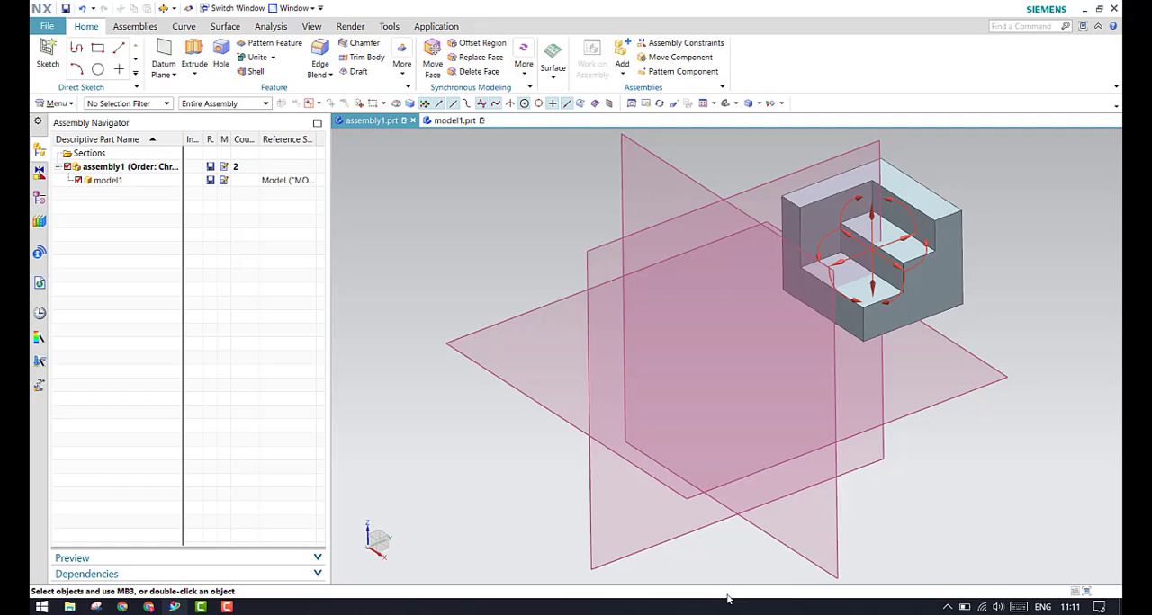
Try to move model1 along the Y axis and rotate it -15 degrees about the XC-axis, discarding the changes
{"action": "right_click", "coordinate": [122, 183]}
{"action": "left_click", "coordinate": [111, 180]}
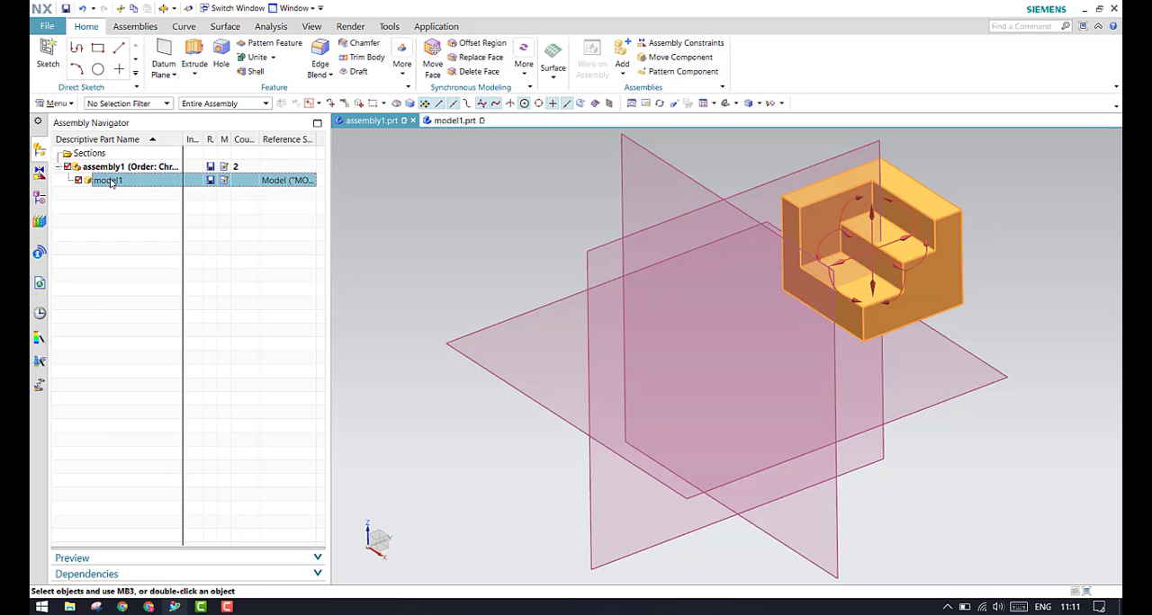
{"action": "right_click", "coordinate": [111, 180]}
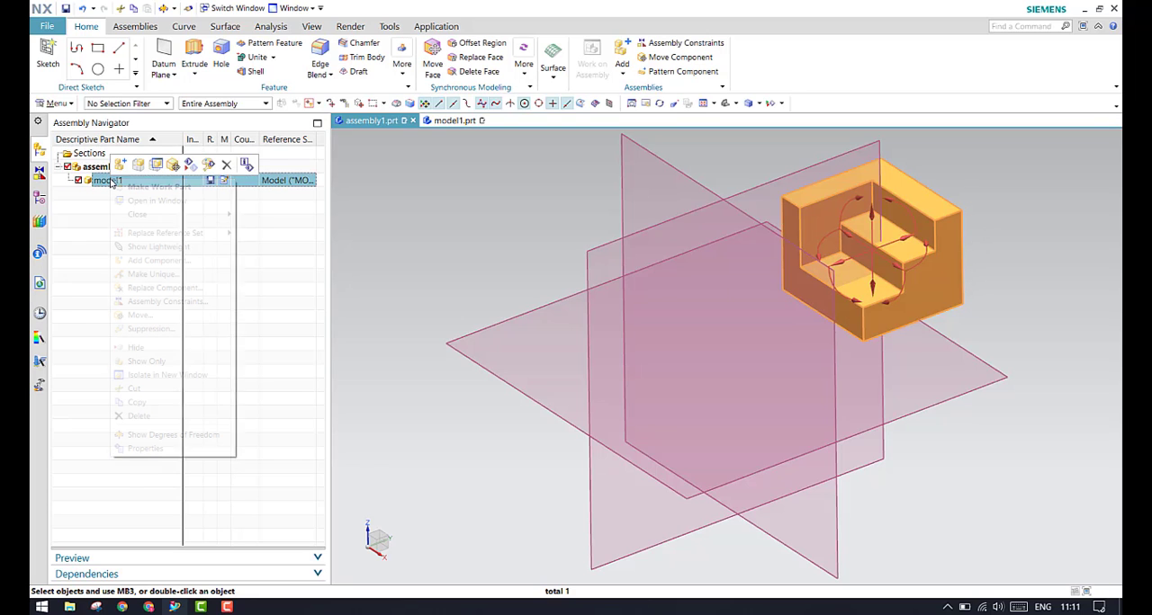
{"action": "left_click", "coordinate": [174, 167]}
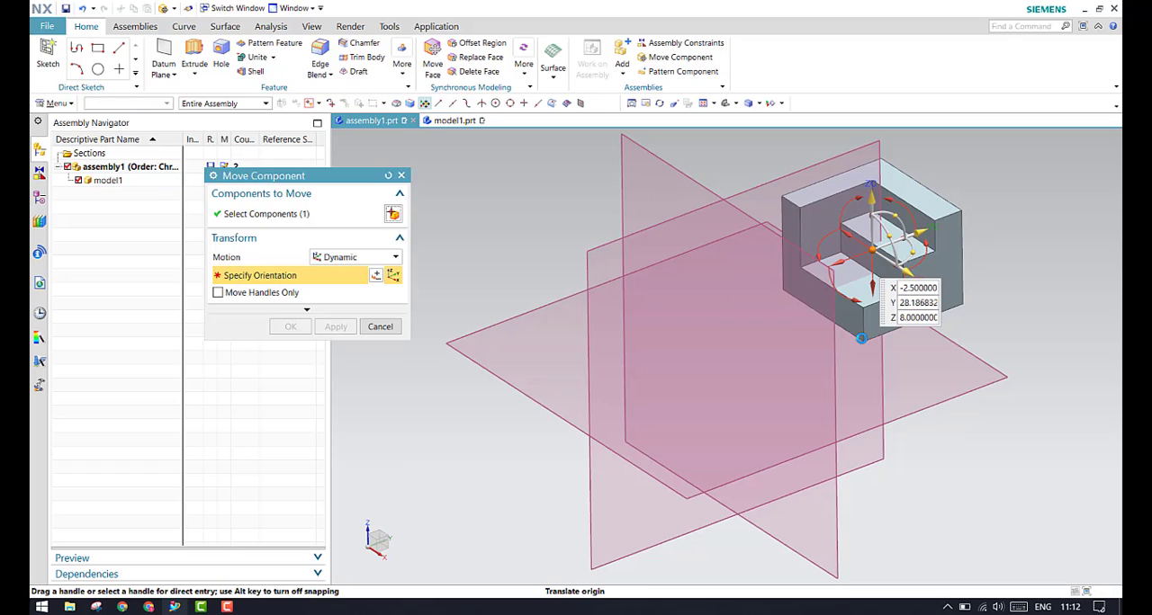
{"action": "left_click_drag", "start_coordinate": [928, 229], "coordinate": [762, 276]}
{"action": "left_click", "coordinate": [743, 297]}
{"action": "left_click", "coordinate": [740, 292]}
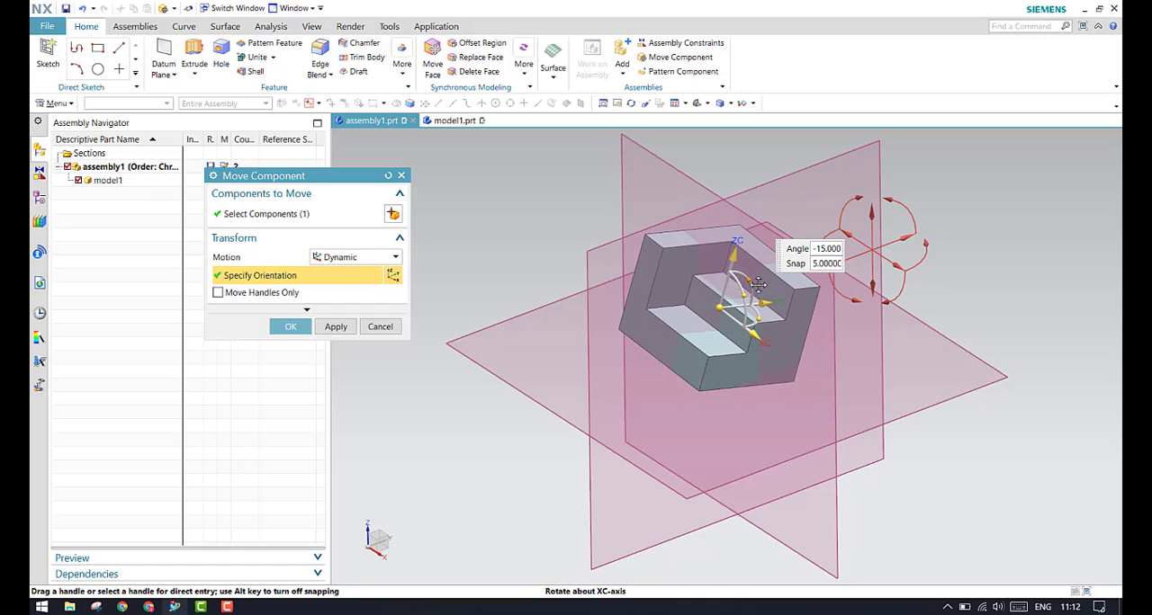
{"action": "left_click", "coordinate": [392, 326]}
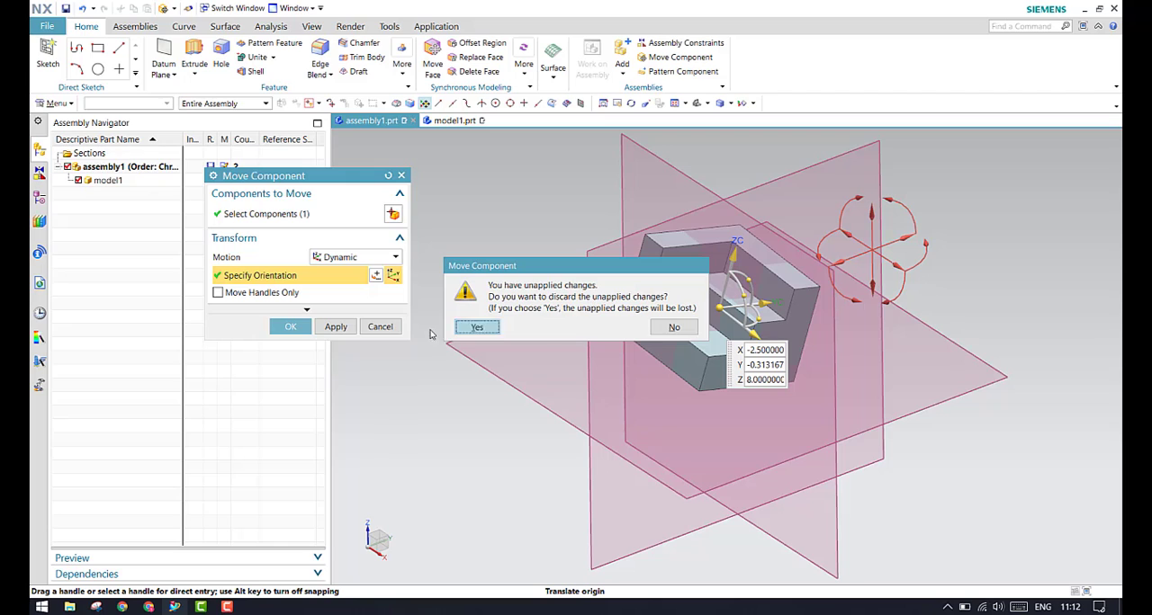
{"action": "key", "text": "Return"}
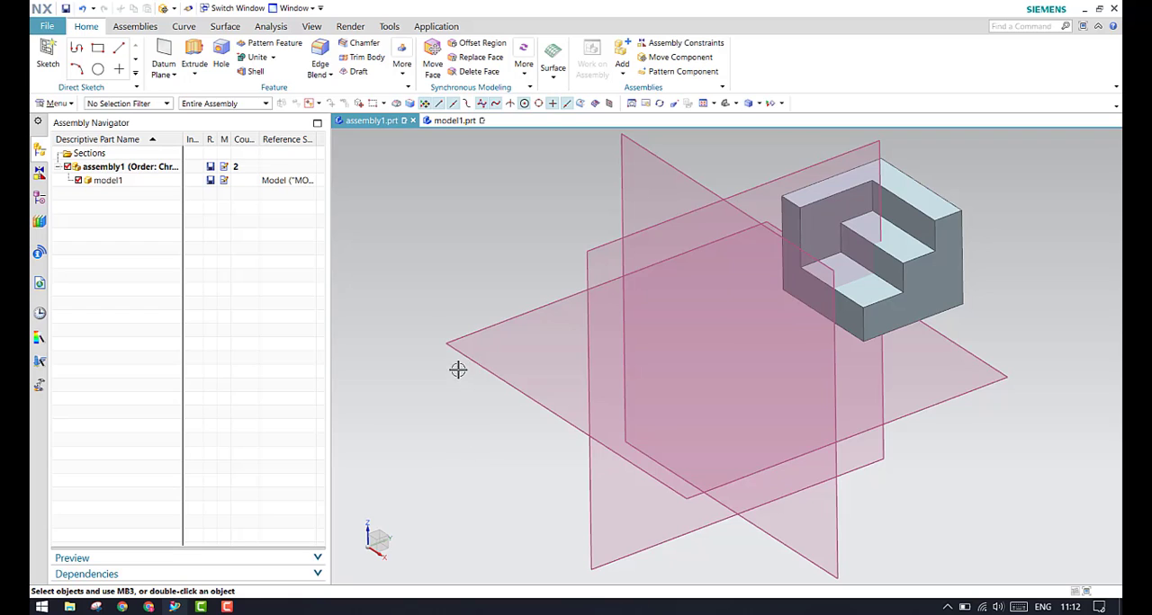
Hide the two vertical fixed datum planes, keeping only the horizontal one displayed
{"action": "left_click", "coordinate": [39, 196]}
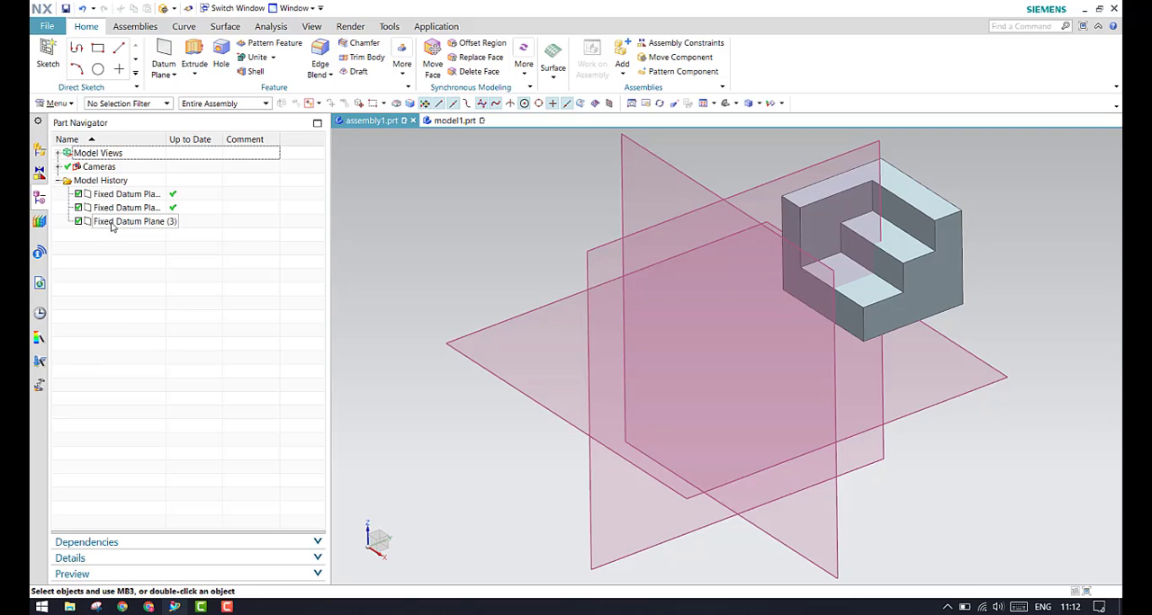
{"action": "left_click", "coordinate": [111, 223]}
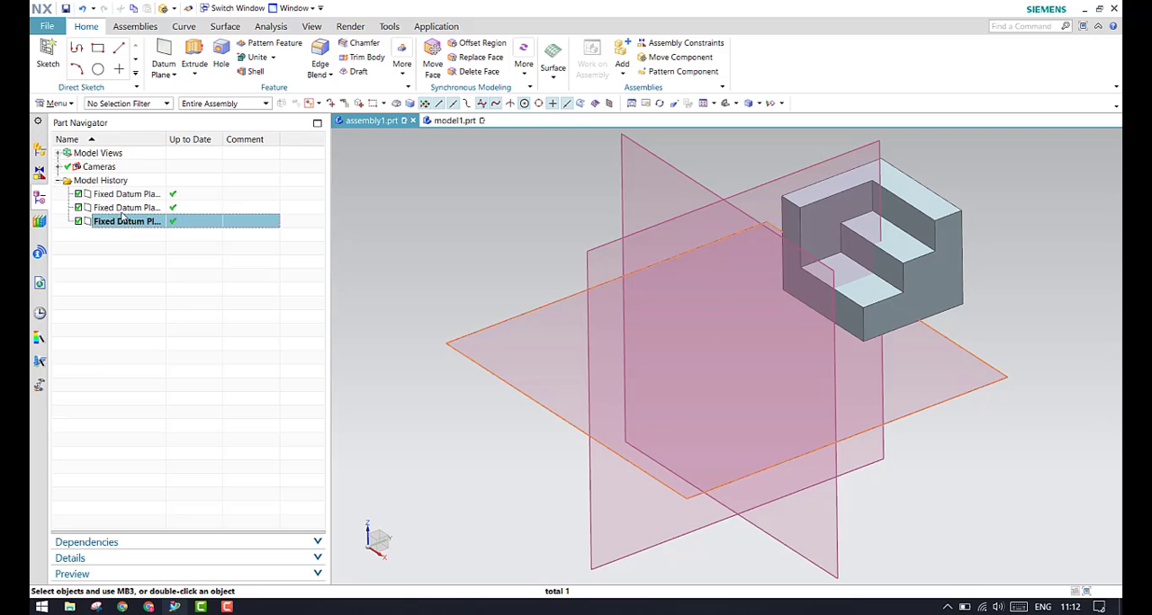
{"action": "left_click", "coordinate": [119, 208]}
{"action": "left_click", "coordinate": [124, 194], "text": "ctrl"}
{"action": "right_click", "coordinate": [126, 196]}
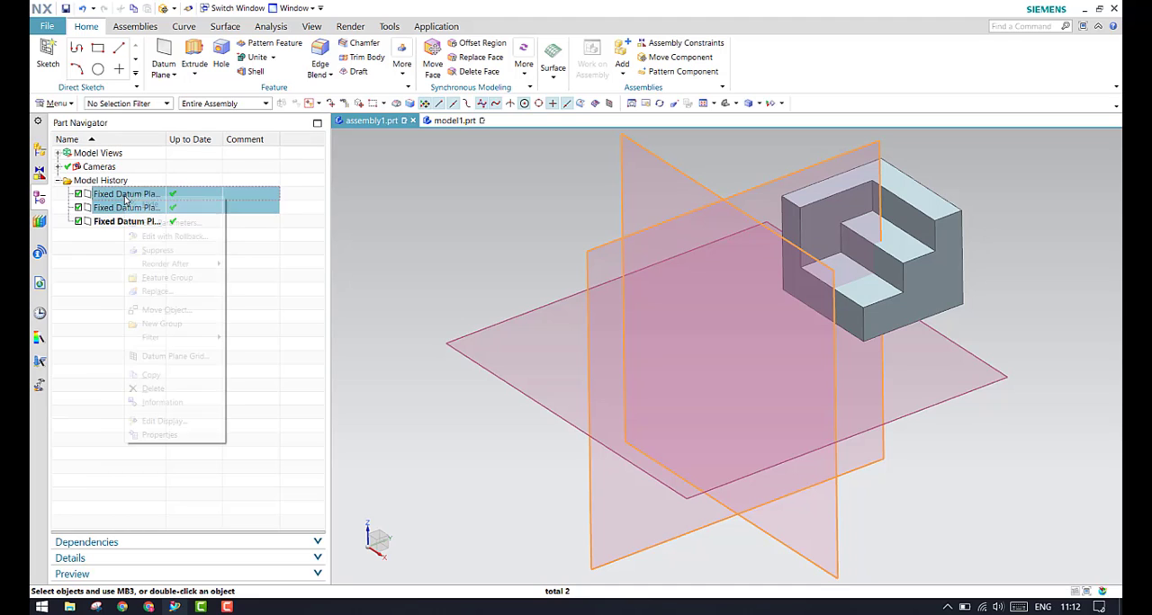
{"action": "left_click", "coordinate": [146, 205]}
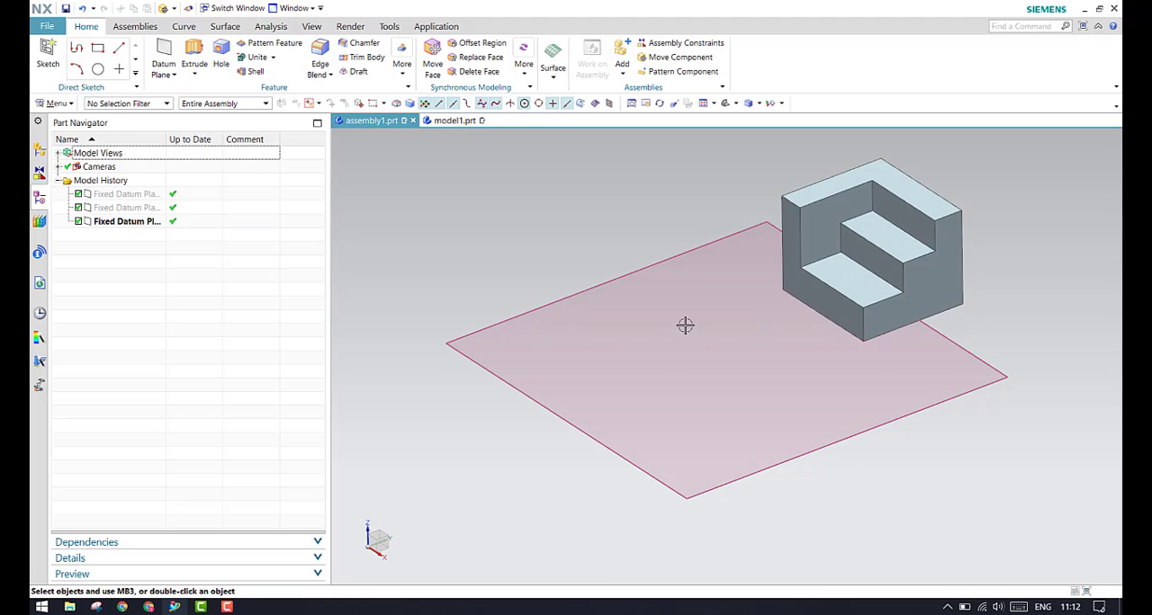
{"action": "left_click", "coordinate": [39, 149]}
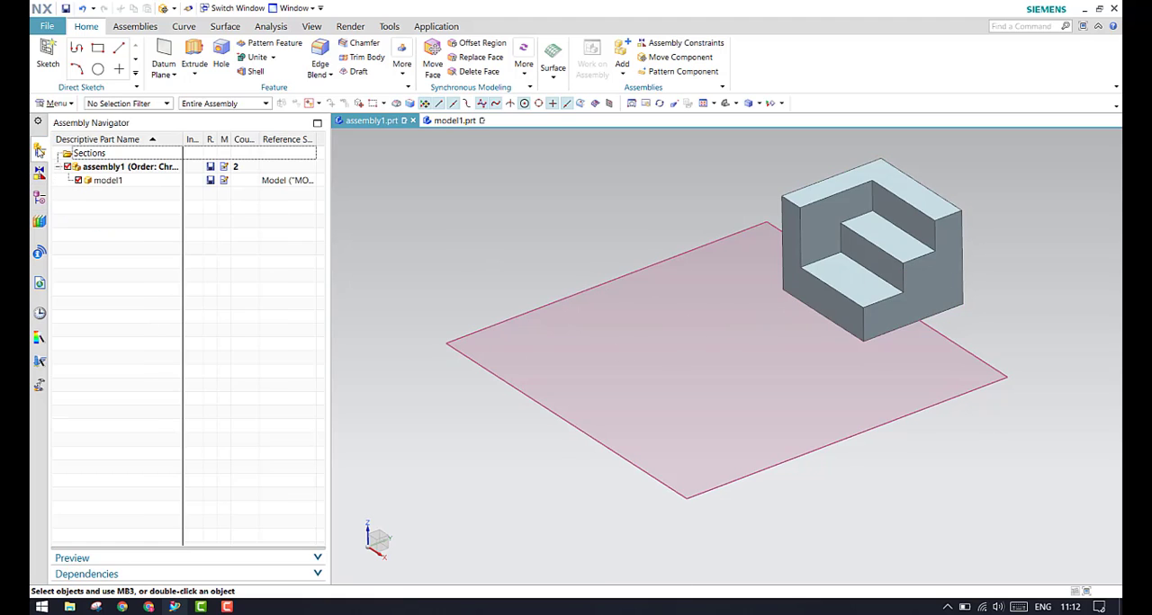
{"action": "left_click", "coordinate": [131, 185]}
{"action": "left_click", "coordinate": [129, 236]}
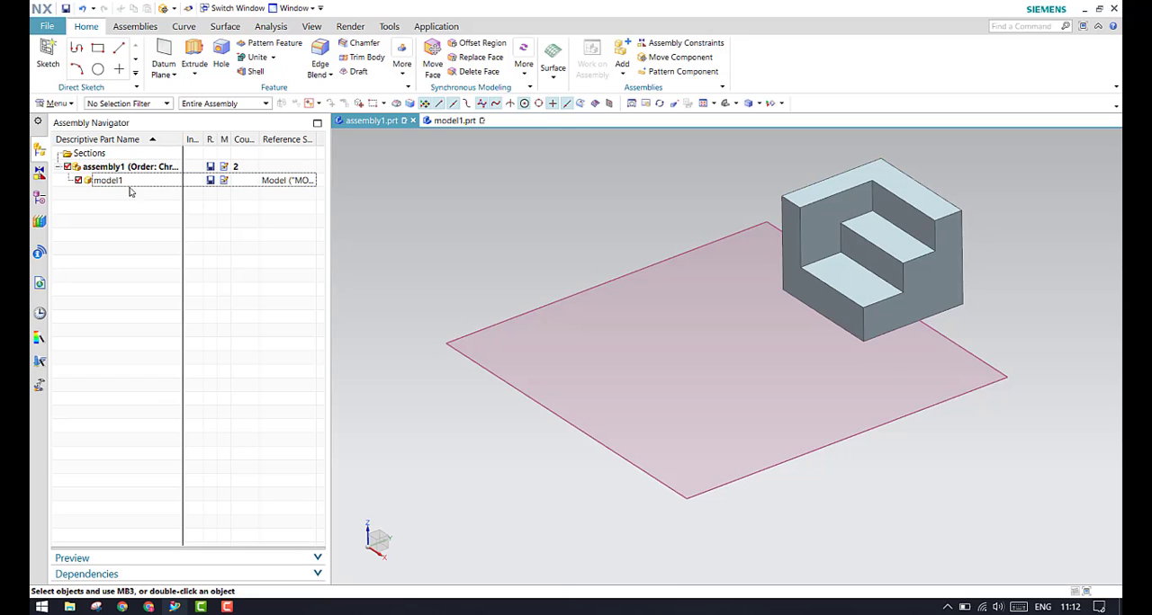
{"action": "right_click", "coordinate": [131, 187]}
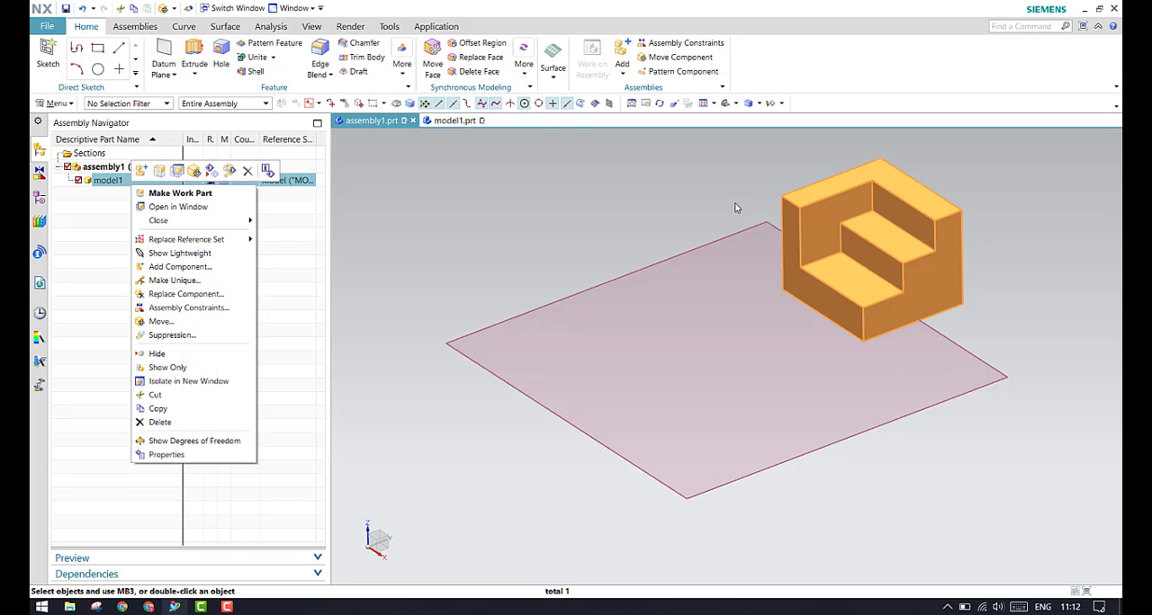
{"action": "left_click", "coordinate": [267, 262]}
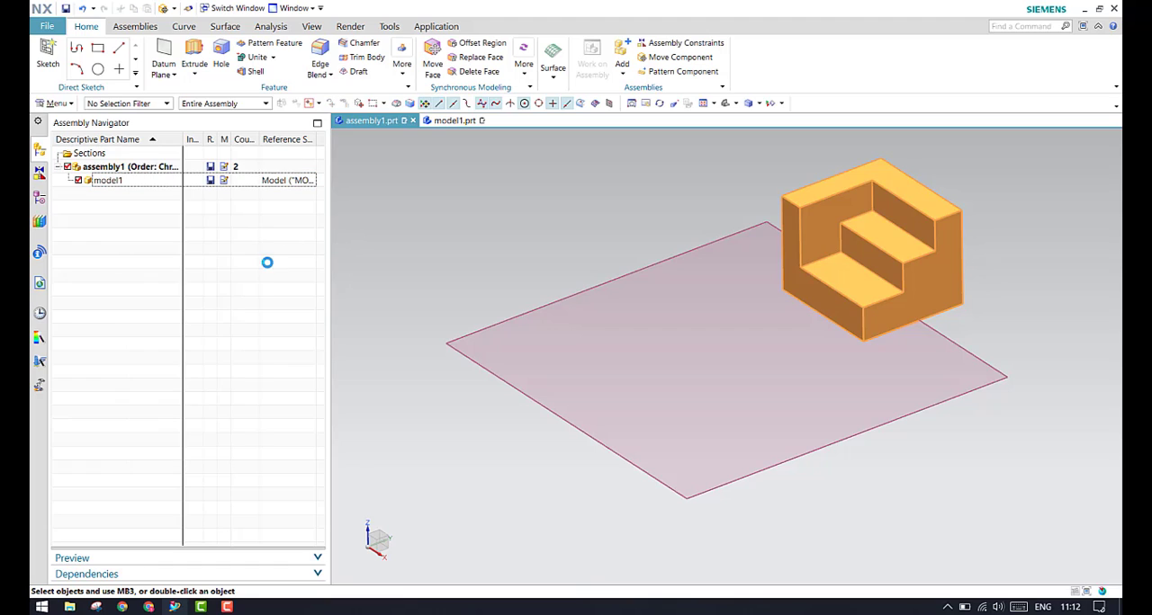
Add a Touch Align assembly constraint with Prefer Touch orientation between the horizontal datum plane and the bottom face of model1
{"action": "left_click", "coordinate": [135, 26]}
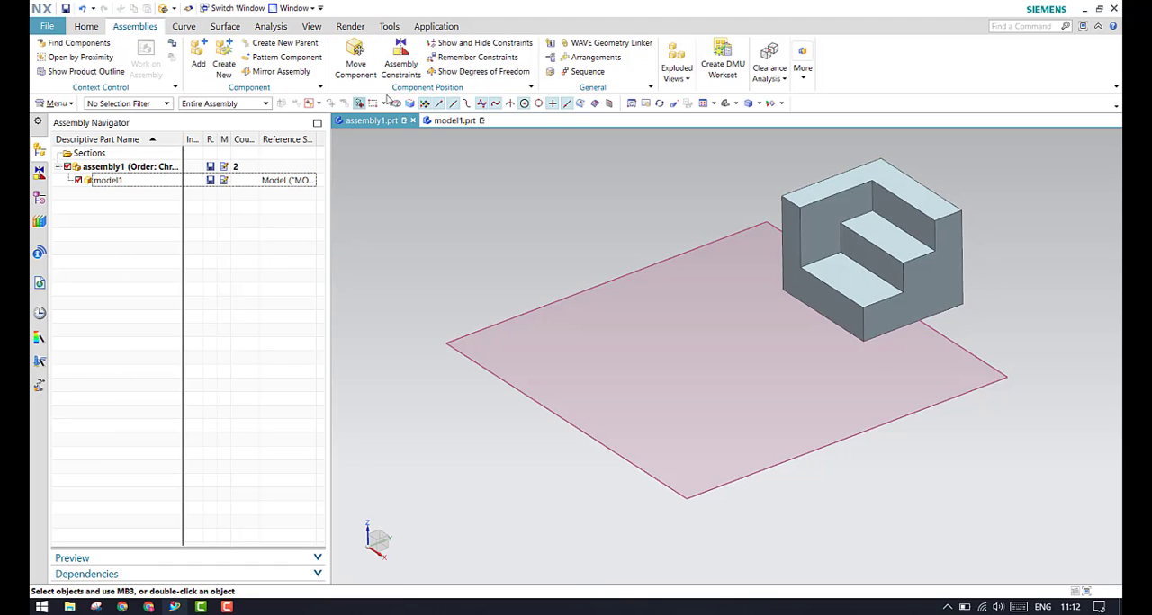
{"action": "left_click", "coordinate": [401, 59]}
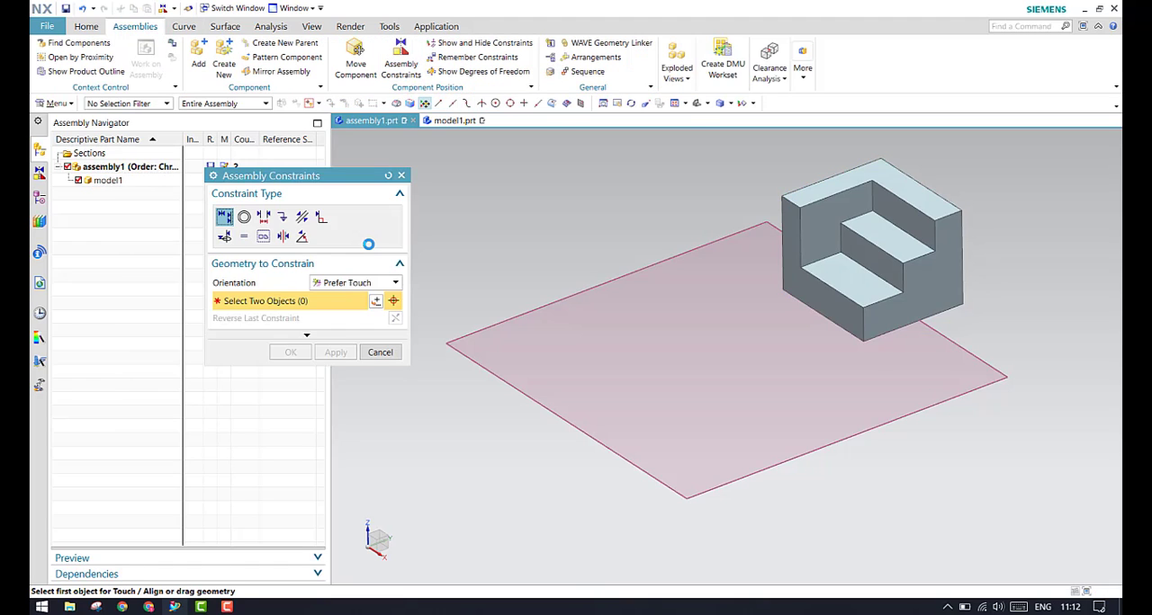
{"action": "left_click", "coordinate": [362, 283]}
{"action": "left_click", "coordinate": [357, 295]}
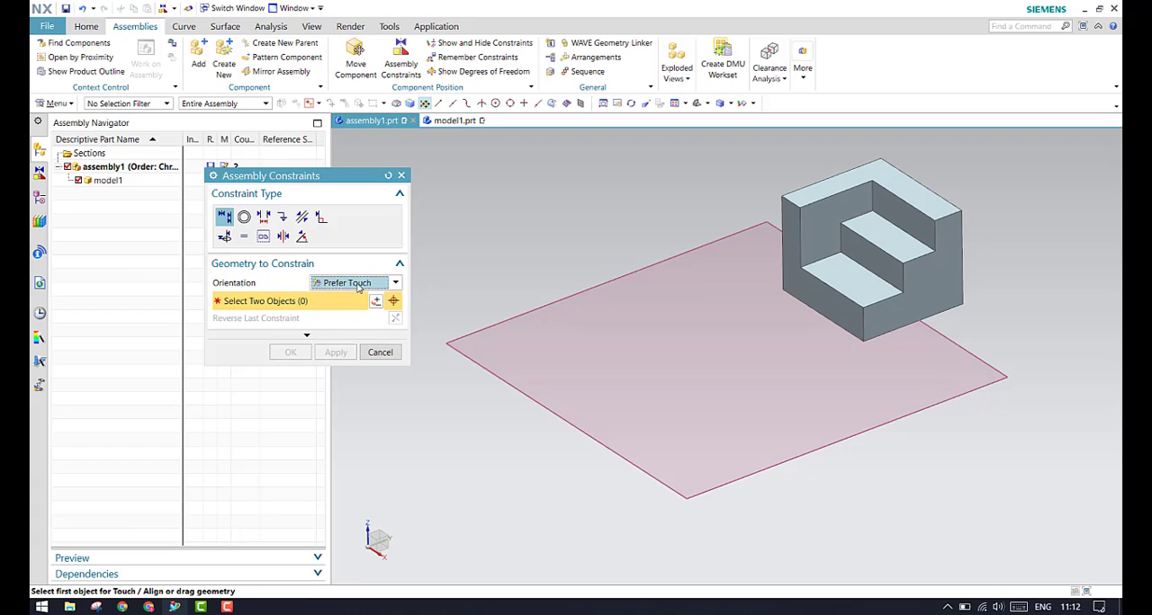
{"action": "left_click", "coordinate": [357, 284]}
{"action": "left_click", "coordinate": [355, 298]}
{"action": "left_click", "coordinate": [616, 277]}
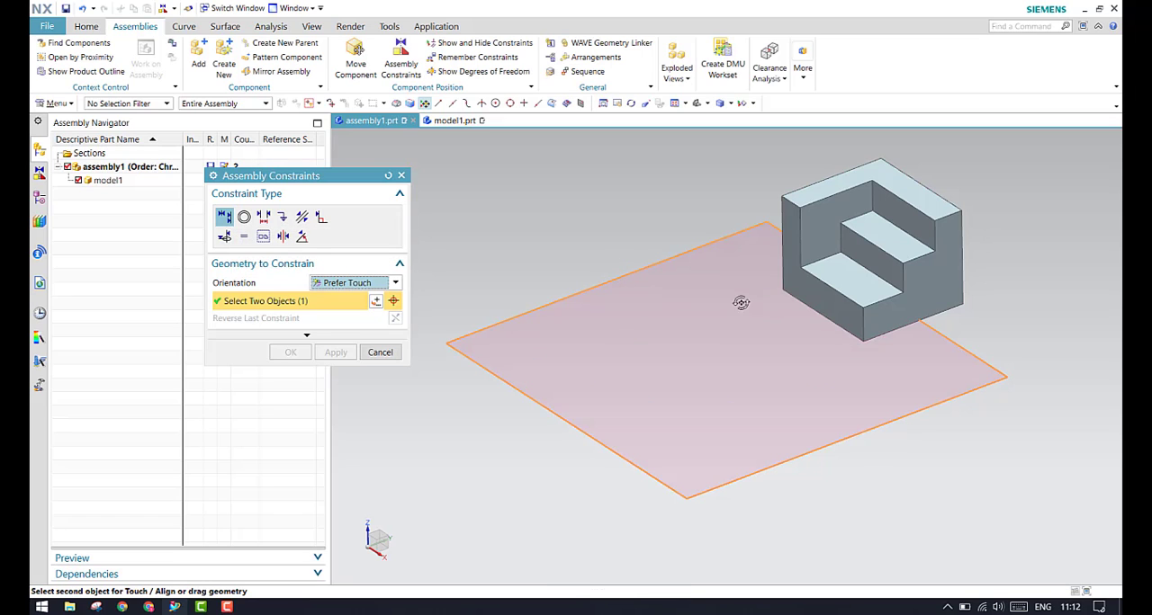
{"action": "middle_click_drag", "start_coordinate": [741, 305], "coordinate": [769, 326]}
{"action": "scroll", "coordinate": [951, 382], "scroll_direction": "up", "scroll_amount": 5}
{"action": "left_click", "coordinate": [846, 345]}
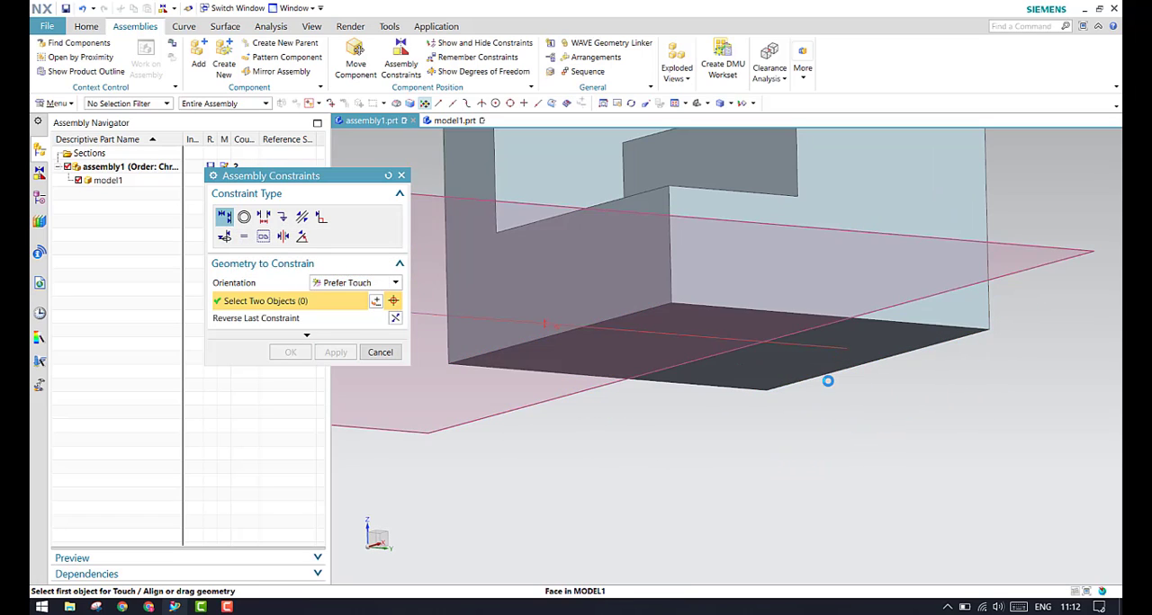
{"action": "scroll", "coordinate": [545, 355], "scroll_direction": "down", "scroll_amount": 5}
{"action": "left_click", "coordinate": [290, 352]}
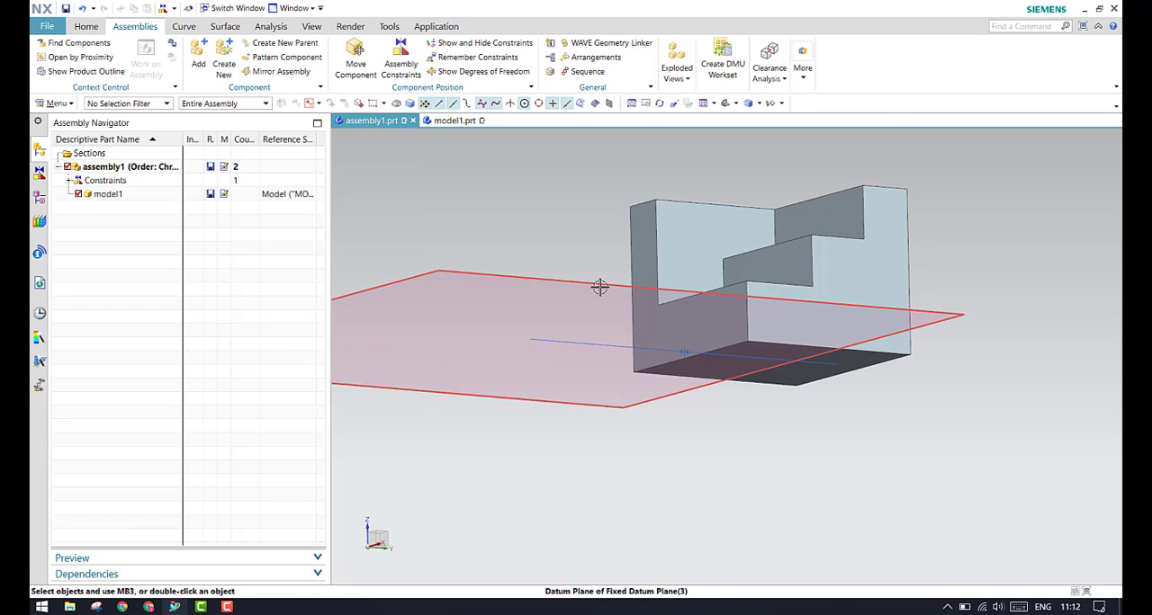
Show the remaining degrees of freedom of model1 with the touch constraint applied
{"action": "middle_click_drag", "start_coordinate": [600, 286], "coordinate": [601, 323]}
{"action": "scroll", "coordinate": [601, 324], "scroll_direction": "down", "scroll_amount": 5}
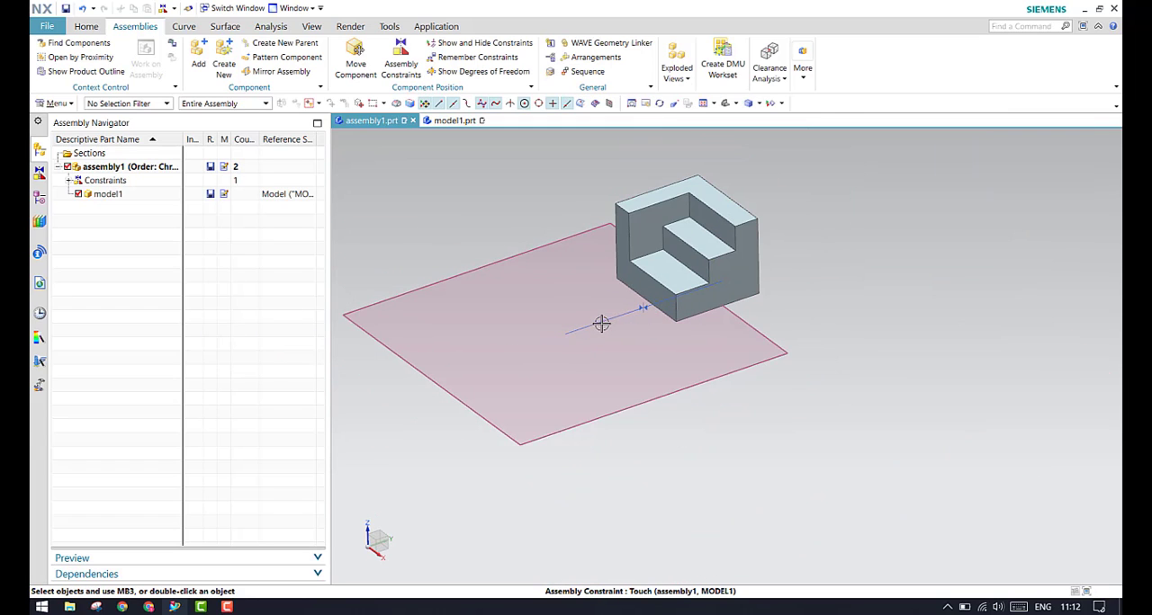
{"action": "middle_click_drag", "start_coordinate": [682, 412], "coordinate": [696, 450]}
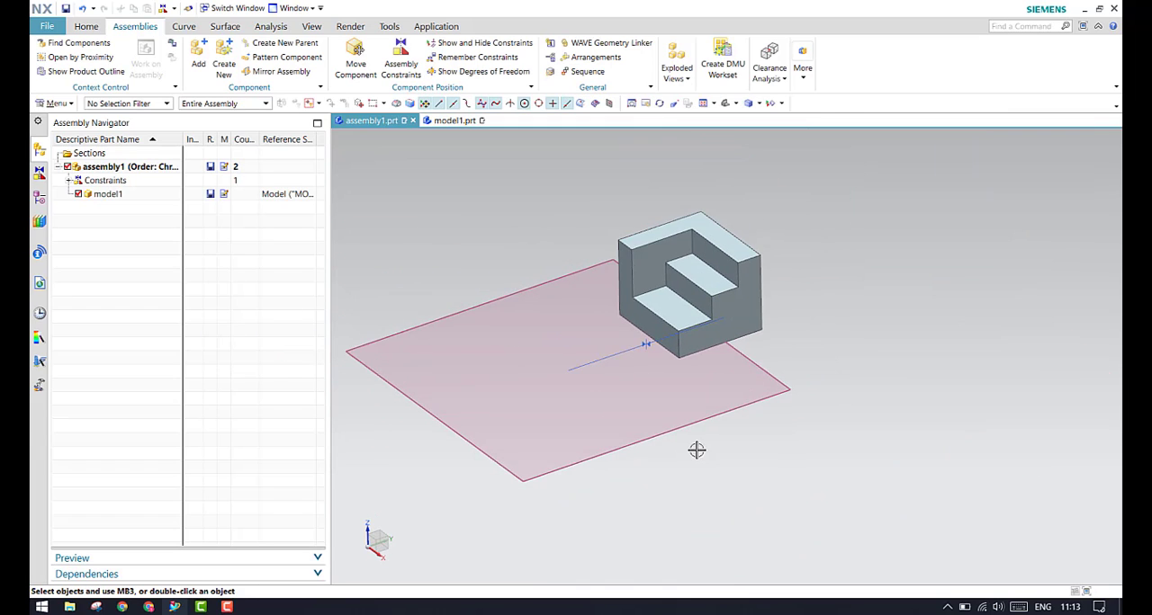
{"action": "right_click", "coordinate": [730, 297]}
{"action": "left_click", "coordinate": [801, 281]}
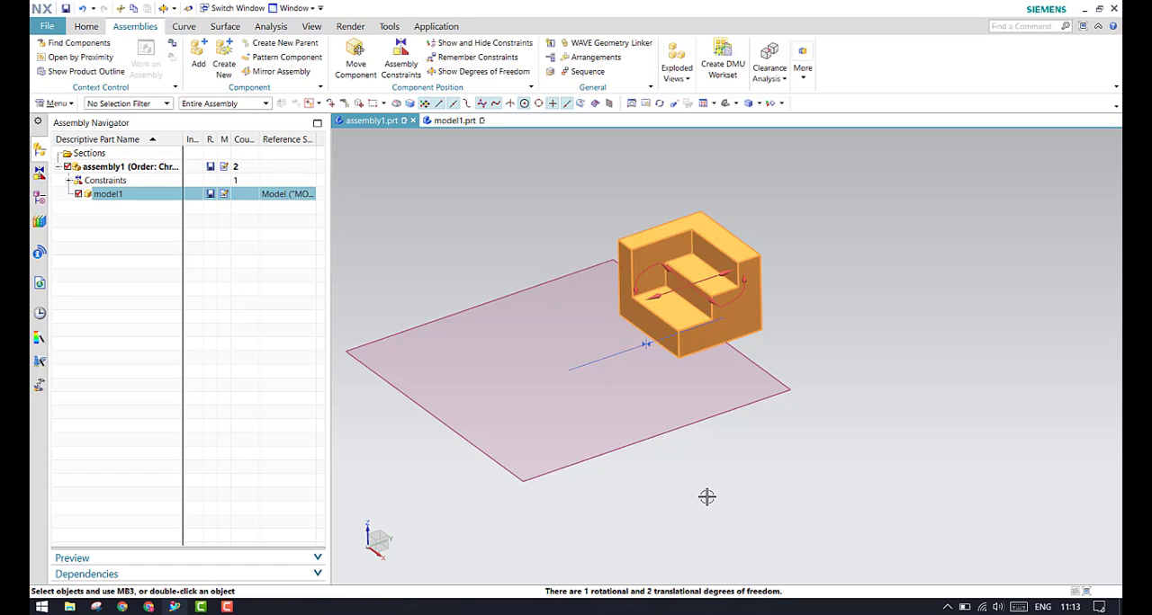
Clear the selection and the degrees-of-freedom arrows shown on model1
{"action": "key", "text": "Escape"}
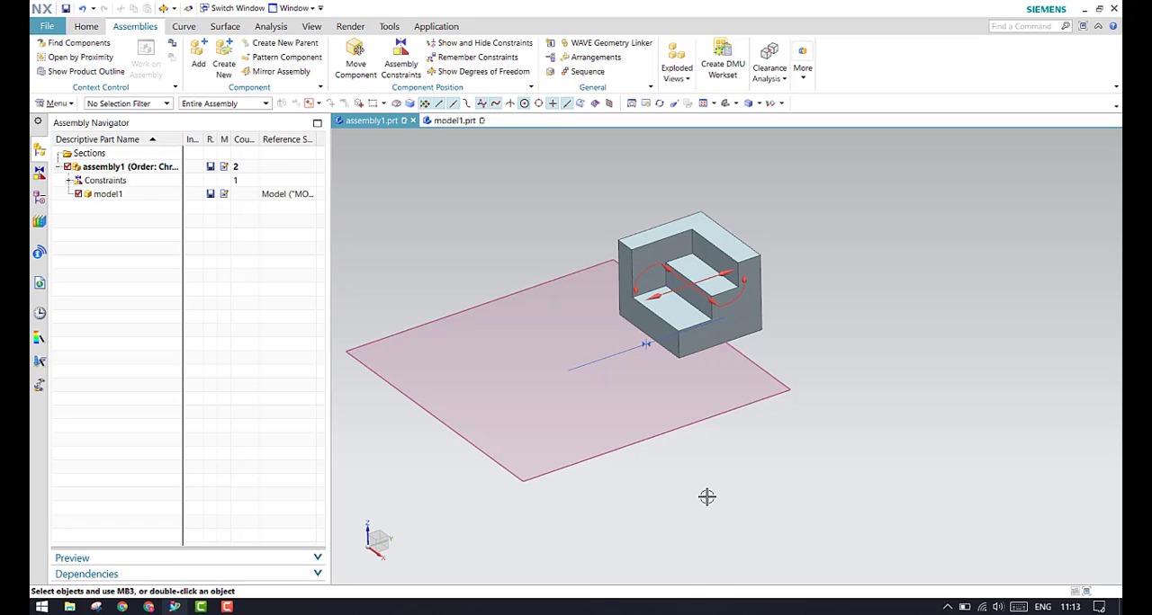
{"action": "right_click", "coordinate": [706, 497]}
Start moving model1 with Dynamic motion and try rotating it about the ZC-axis and the YC-axis
{"action": "left_click", "coordinate": [755, 288]}
{"action": "right_click", "coordinate": [736, 284]}
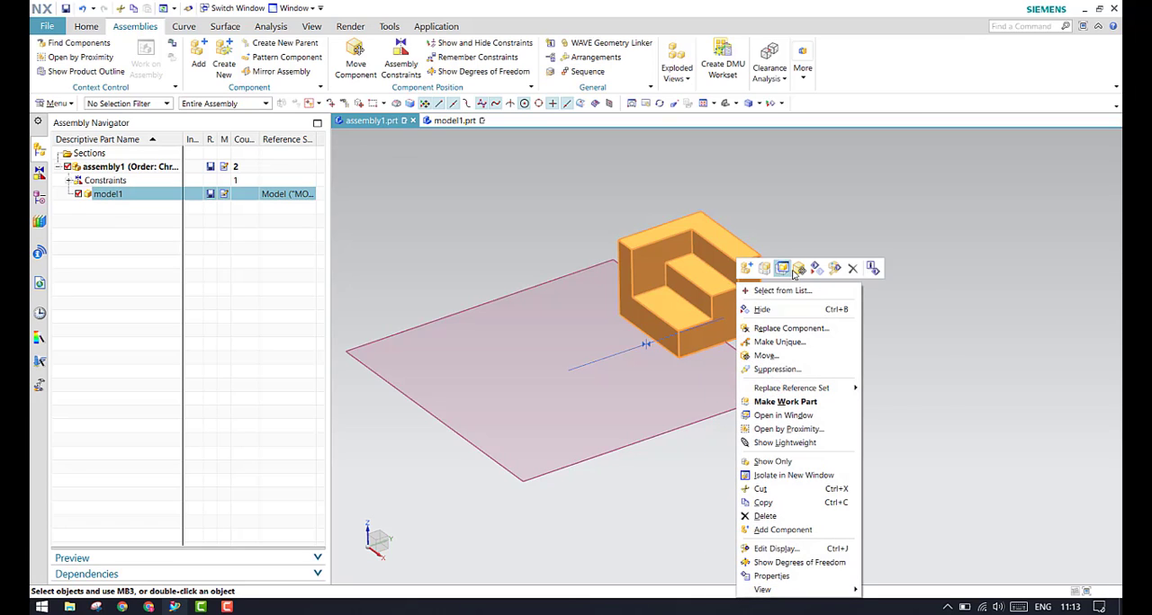
{"action": "left_click", "coordinate": [830, 402]}
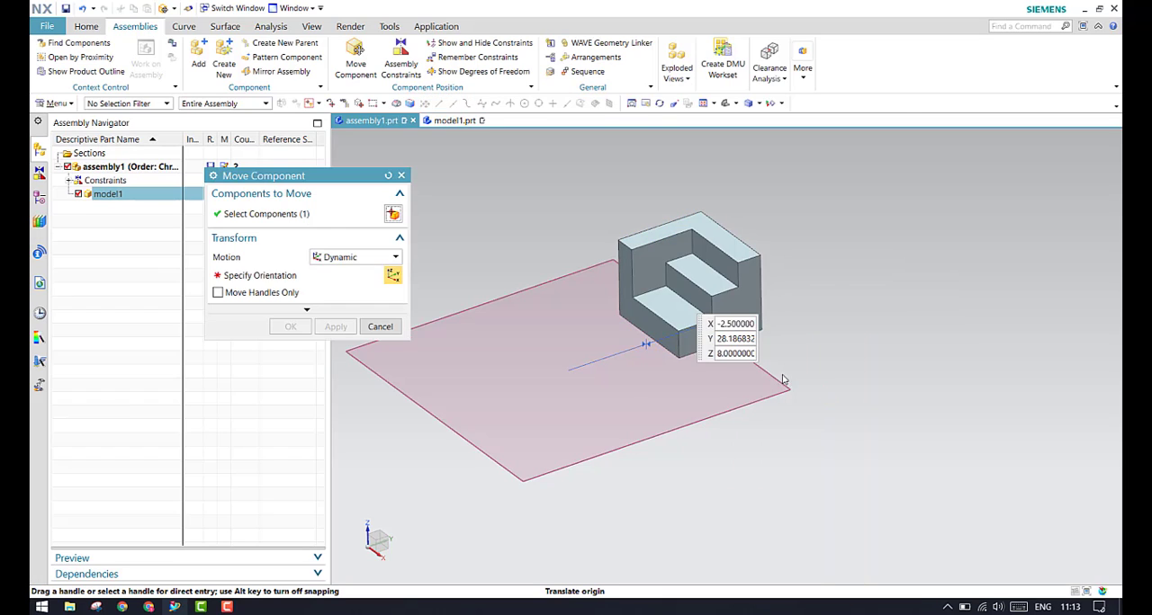
{"action": "left_click", "coordinate": [333, 258]}
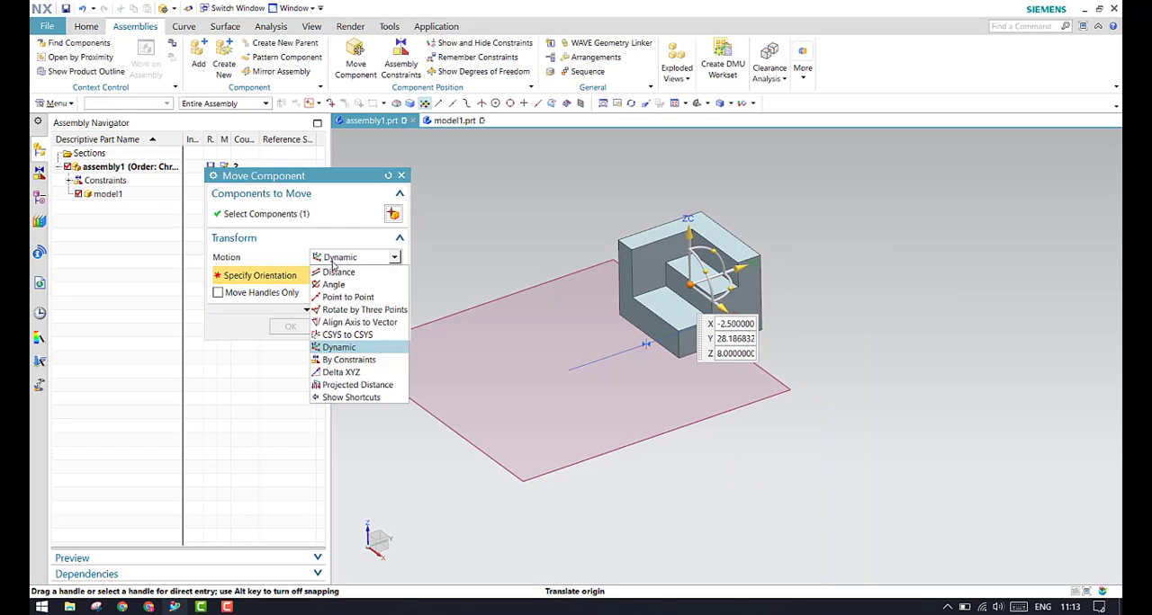
{"action": "left_click", "coordinate": [331, 347]}
{"action": "scroll", "coordinate": [704, 358], "scroll_direction": "up", "scroll_amount": 3}
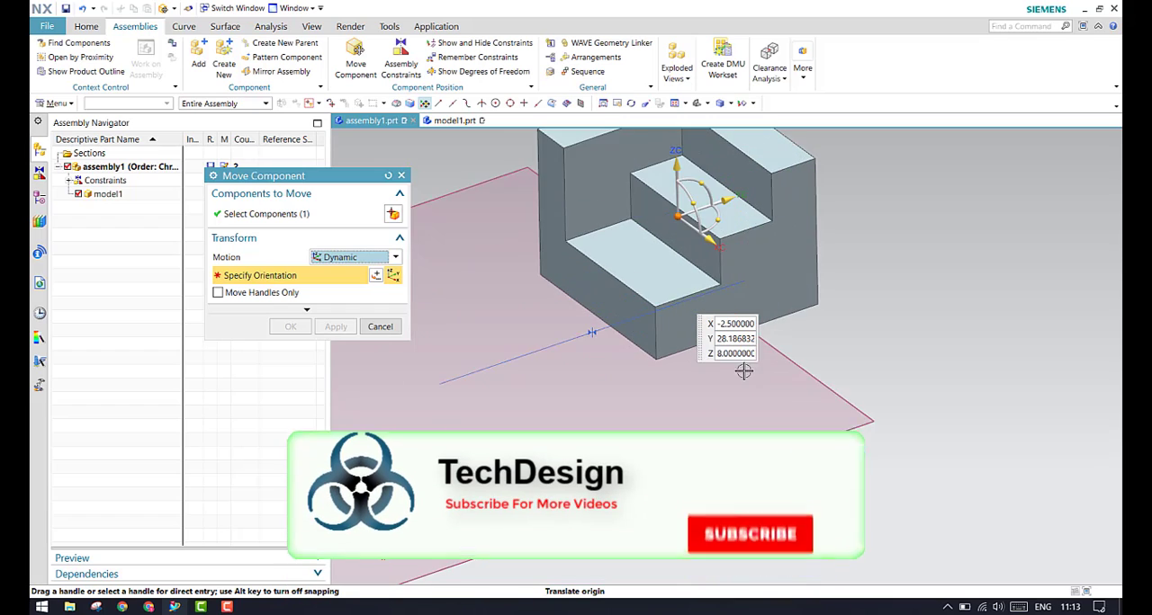
{"action": "scroll", "coordinate": [865, 384], "scroll_direction": "down", "scroll_amount": 3}
{"action": "scroll", "coordinate": [871, 329], "scroll_direction": "up", "scroll_amount": 2}
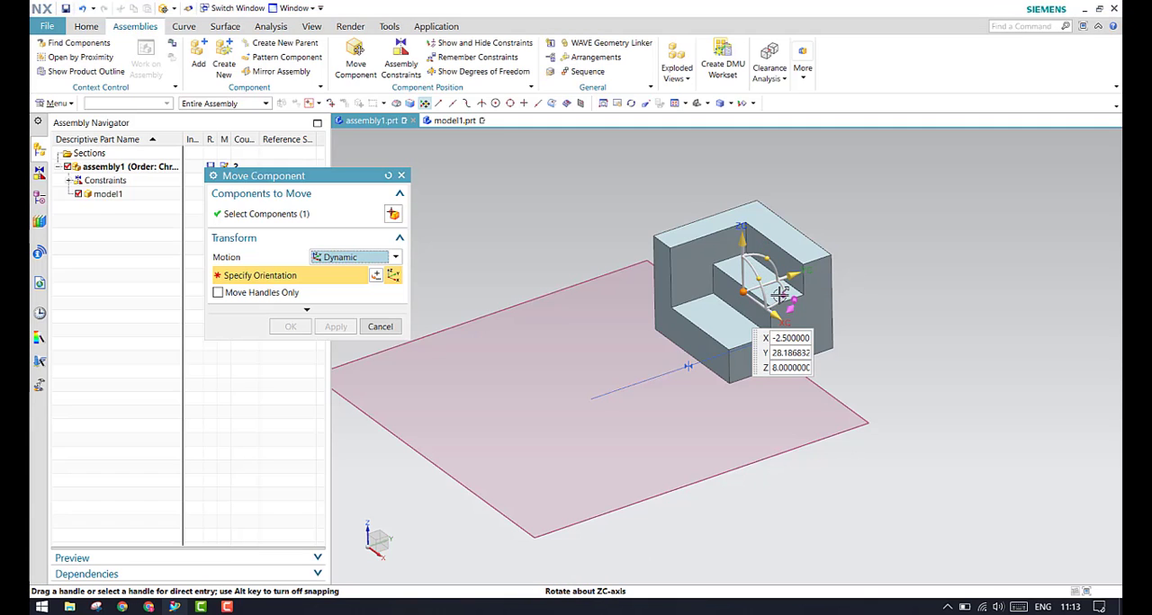
{"action": "left_click_drag", "start_coordinate": [768, 258], "coordinate": [808, 312]}
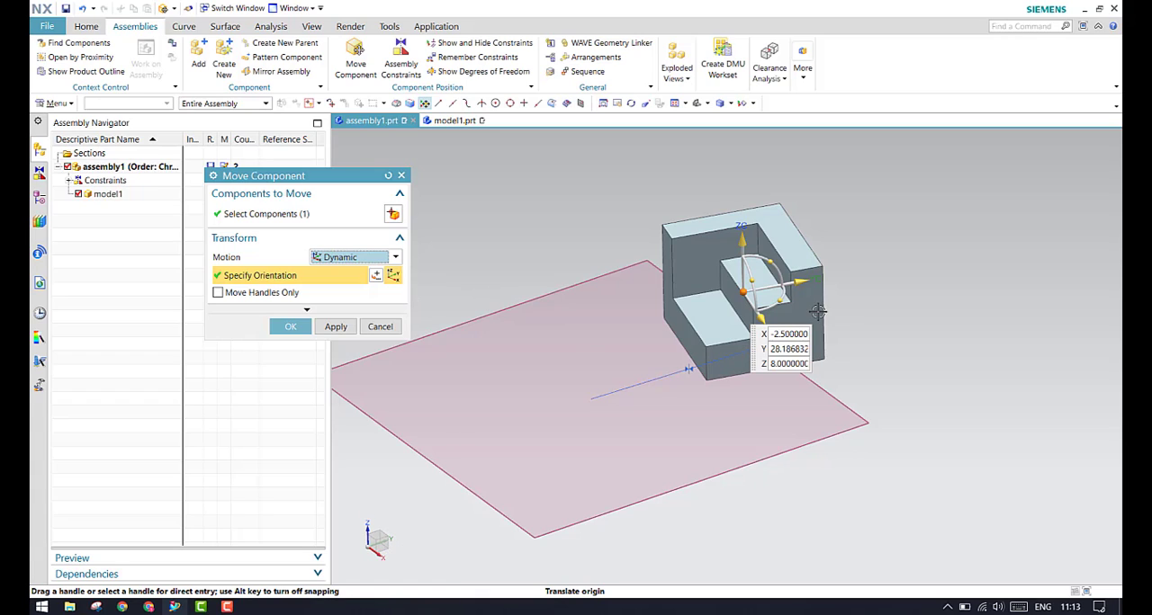
{"action": "left_click_drag", "start_coordinate": [760, 266], "coordinate": [801, 307]}
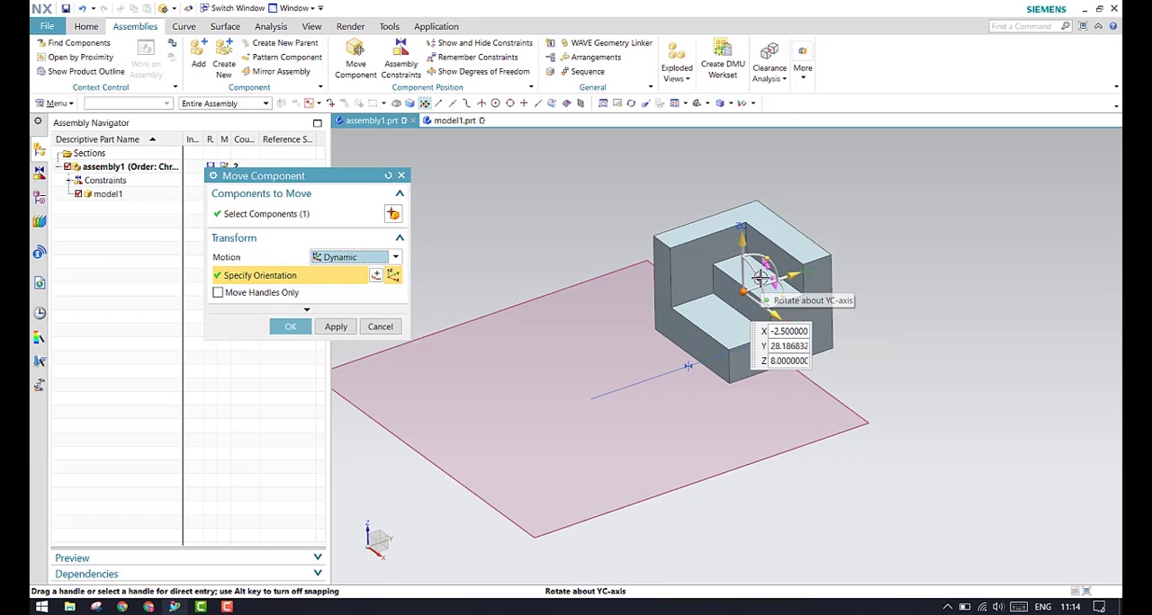
{"action": "left_click_drag", "start_coordinate": [767, 263], "coordinate": [738, 276]}
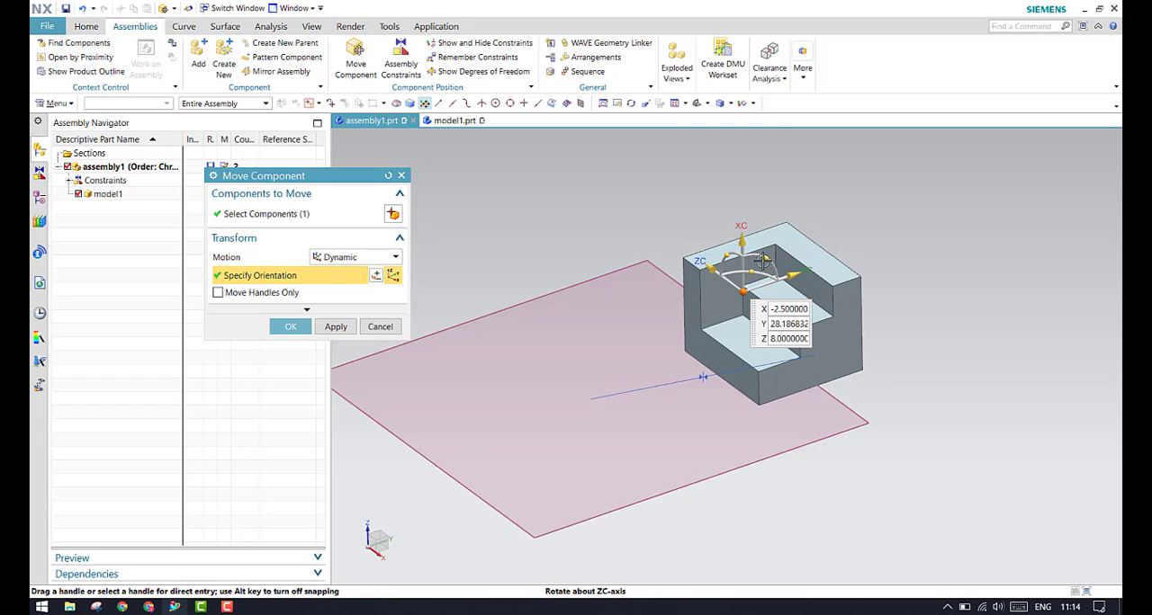
{"action": "mouse_move", "coordinate": [762, 260]}
{"action": "left_mouse_down"}
{"action": "mouse_move", "coordinate": [720, 236]}
{"action": "mouse_move", "coordinate": [707, 464]}
{"action": "mouse_move", "coordinate": [787, 277]}
{"action": "mouse_move", "coordinate": [746, 260]}
{"action": "mouse_move", "coordinate": [765, 275]}
{"action": "left_mouse_up"}
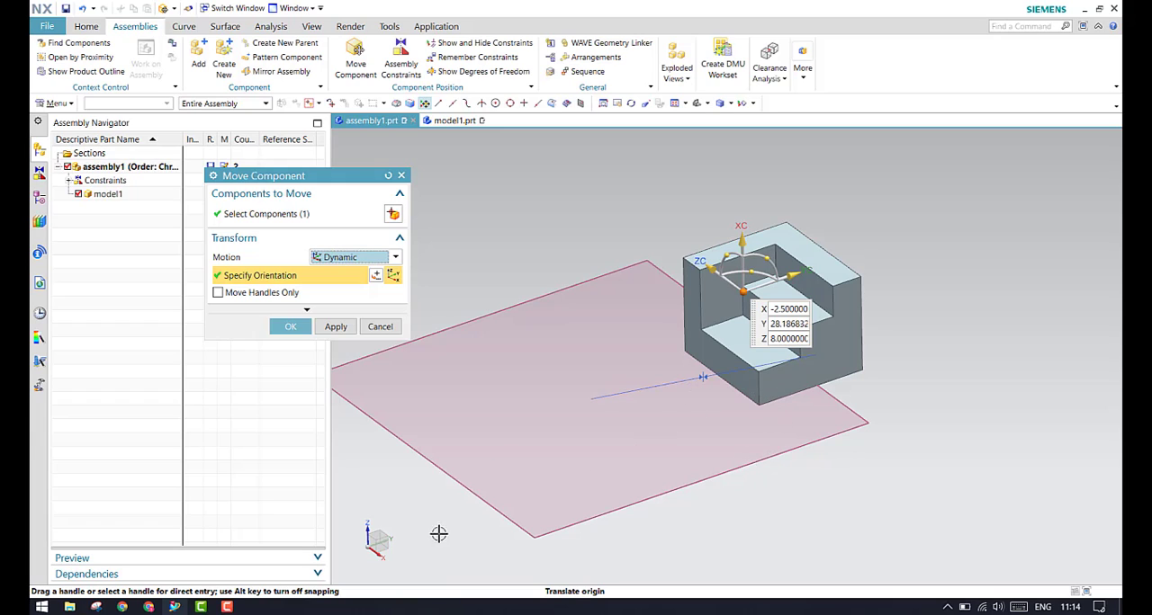
Slide model1 over the horizontal datum plane to about X -3, Y 7.69, Z 8, also testing a lift along the XC-axis
{"action": "left_click_drag", "start_coordinate": [795, 276], "coordinate": [673, 324]}
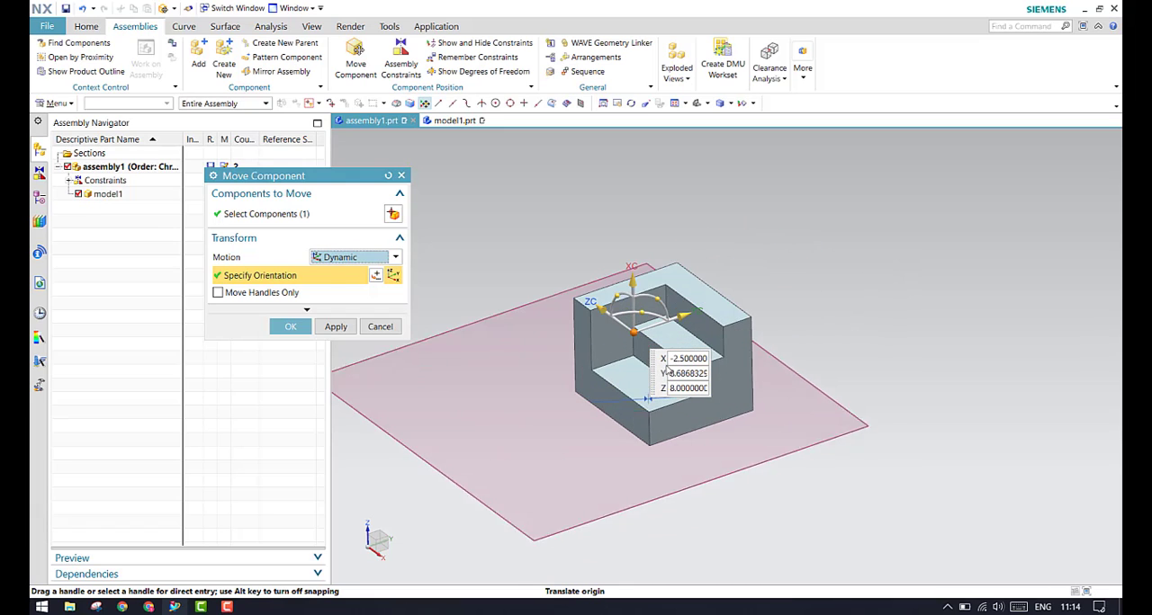
{"action": "mouse_move", "coordinate": [597, 304]}
{"action": "left_mouse_down"}
{"action": "mouse_move", "coordinate": [590, 351]}
{"action": "mouse_move", "coordinate": [563, 319]}
{"action": "mouse_move", "coordinate": [580, 315]}
{"action": "left_mouse_up"}
{"action": "mouse_move", "coordinate": [673, 306]}
{"action": "left_mouse_down"}
{"action": "mouse_move", "coordinate": [765, 262]}
{"action": "mouse_move", "coordinate": [665, 308]}
{"action": "left_mouse_up"}
{"action": "left_click_drag", "start_coordinate": [615, 273], "coordinate": [618, 204]}
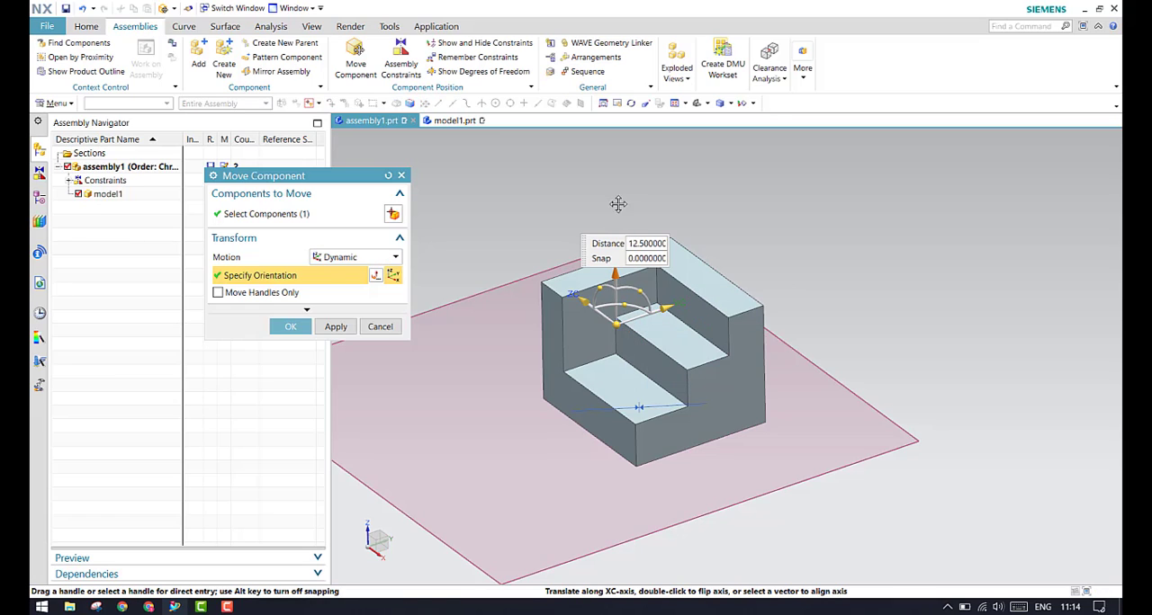
{"action": "left_click_drag", "start_coordinate": [616, 272], "coordinate": [615, 275]}
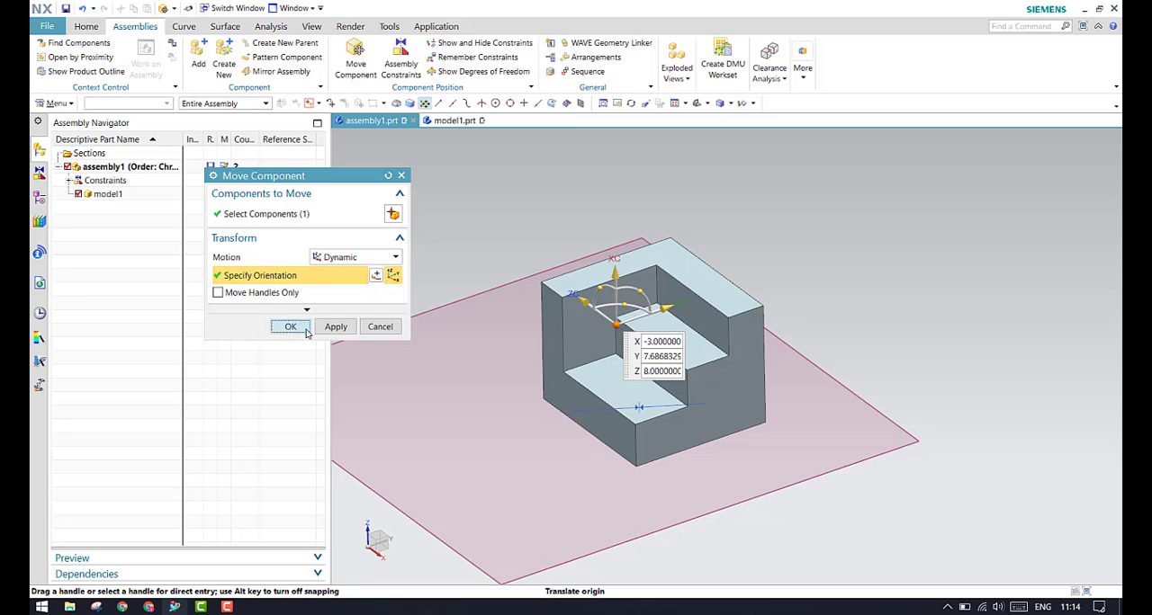
{"action": "left_click", "coordinate": [291, 327]}
{"action": "scroll", "coordinate": [742, 199], "scroll_direction": "down", "scroll_amount": 1}
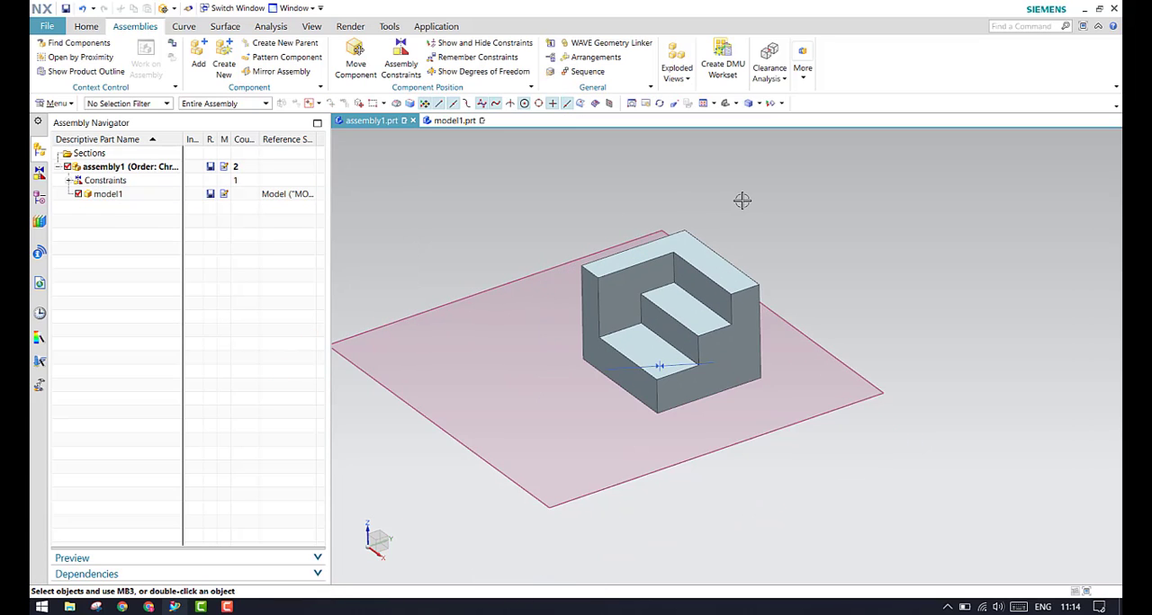
Show the first fixed datum plane of the model history, a vertical plane, alongside the horizontal one
{"action": "left_click", "coordinate": [39, 196]}
{"action": "left_click", "coordinate": [117, 207]}
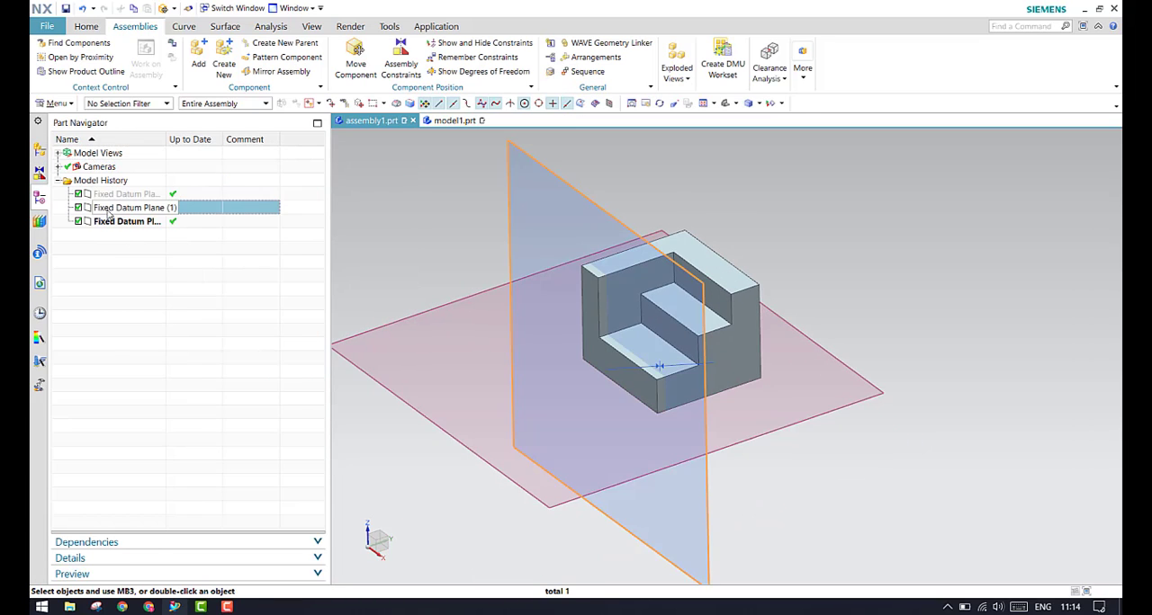
{"action": "right_click", "coordinate": [115, 209]}
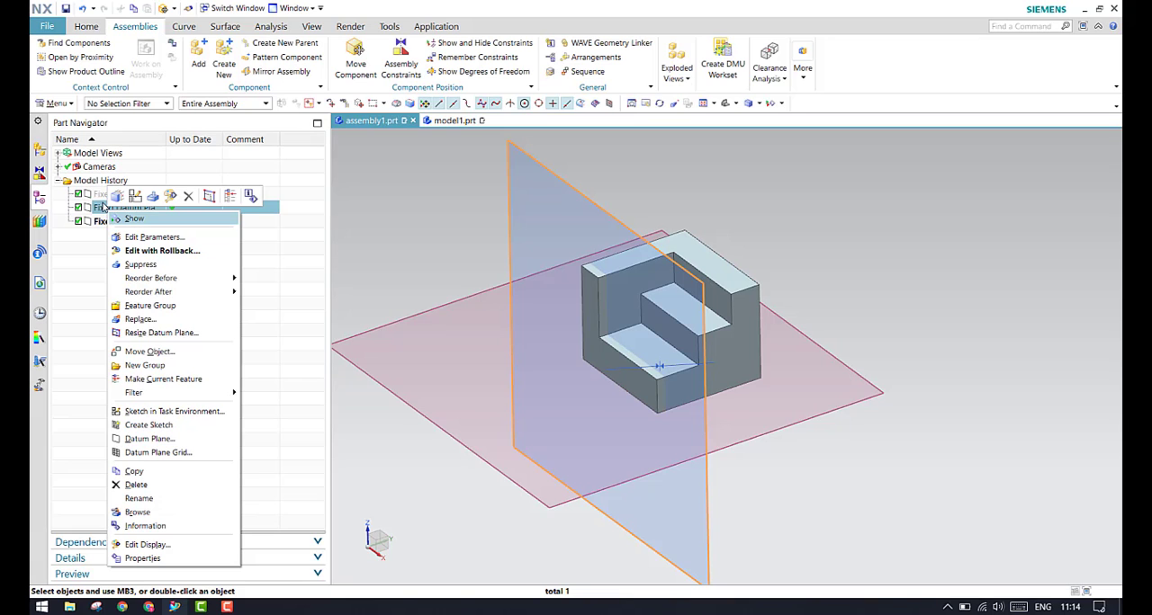
{"action": "right_click", "coordinate": [99, 194]}
{"action": "left_click", "coordinate": [124, 201]}
{"action": "scroll", "coordinate": [728, 287], "scroll_direction": "down", "scroll_amount": 2}
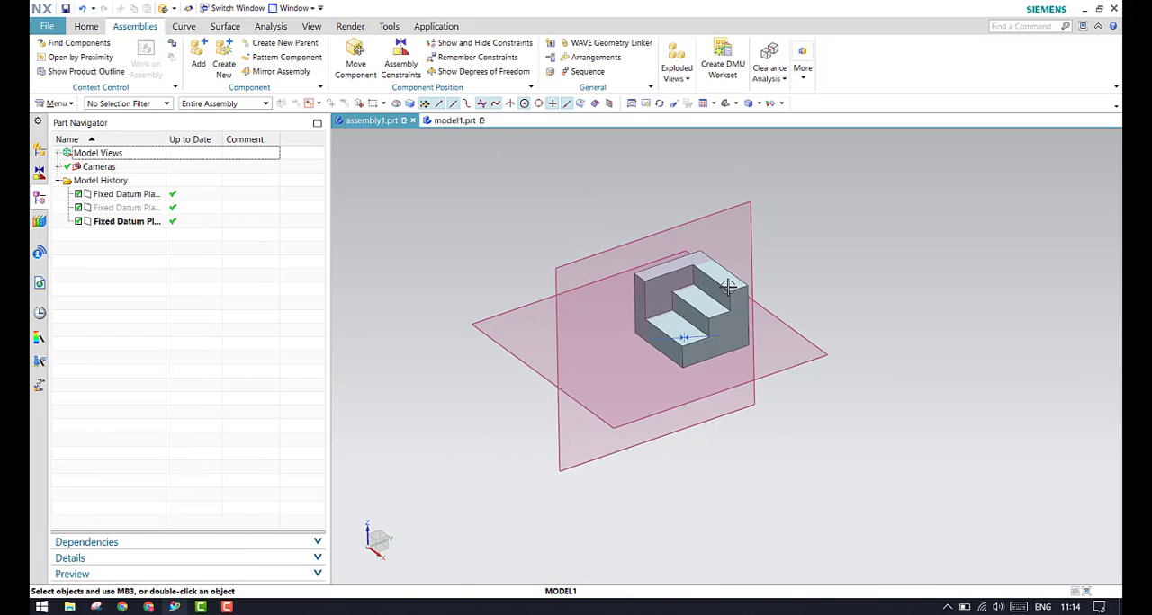
Add a Touch Align constraint with Prefer Touch orientation between the back face of model1 and the vertical datum plane
{"action": "middle_click_drag", "start_coordinate": [728, 287], "coordinate": [594, 280]}
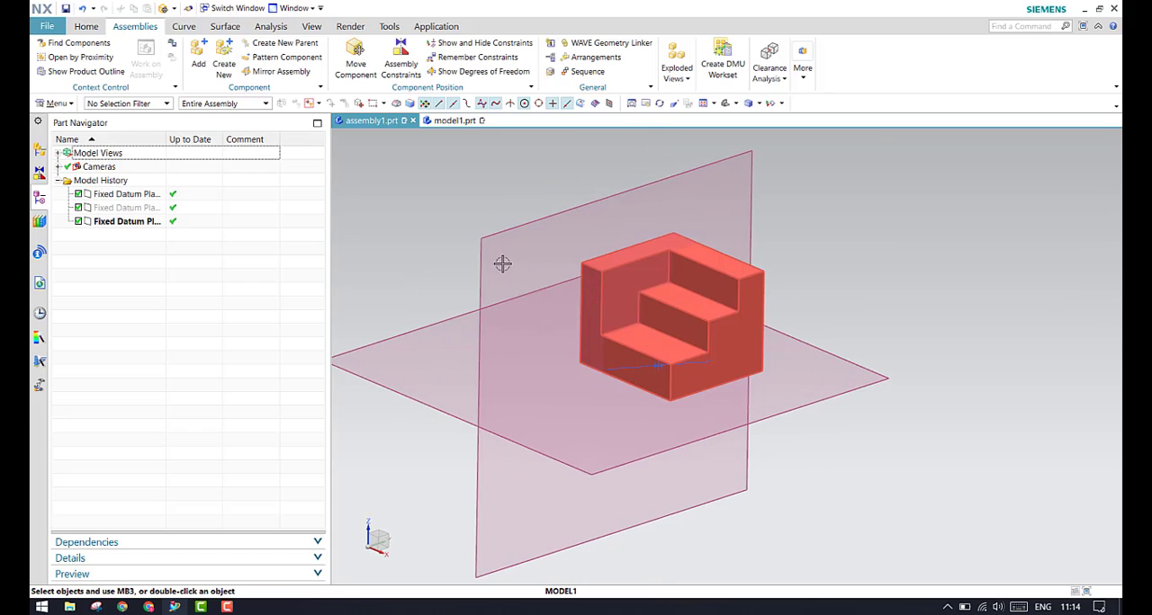
{"action": "left_click", "coordinate": [401, 56]}
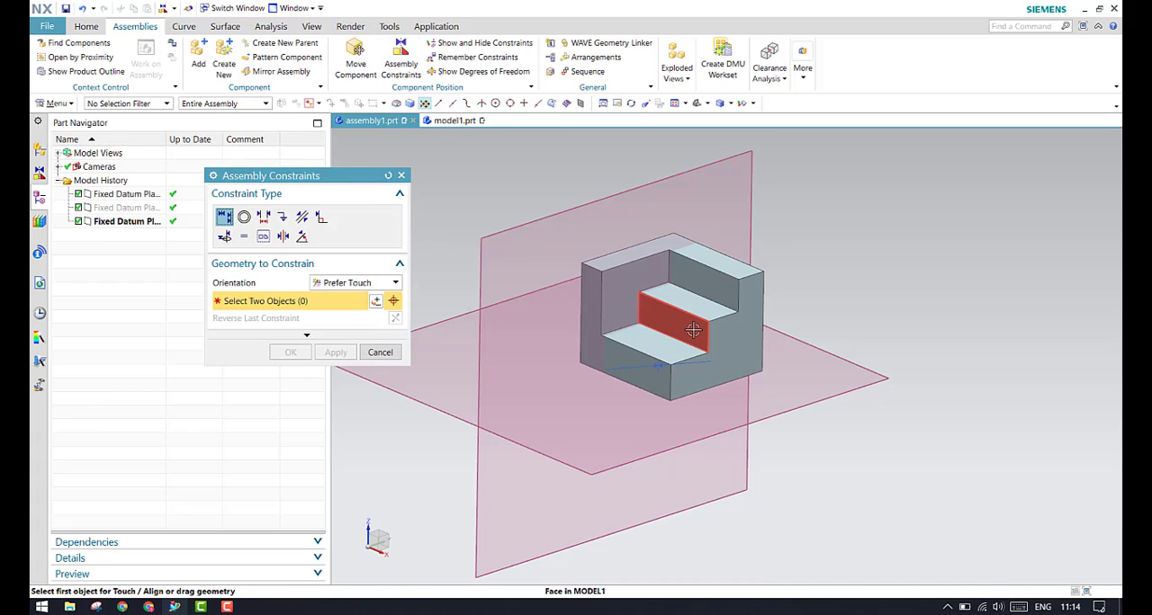
{"action": "middle_click_drag", "start_coordinate": [554, 260], "coordinate": [595, 278]}
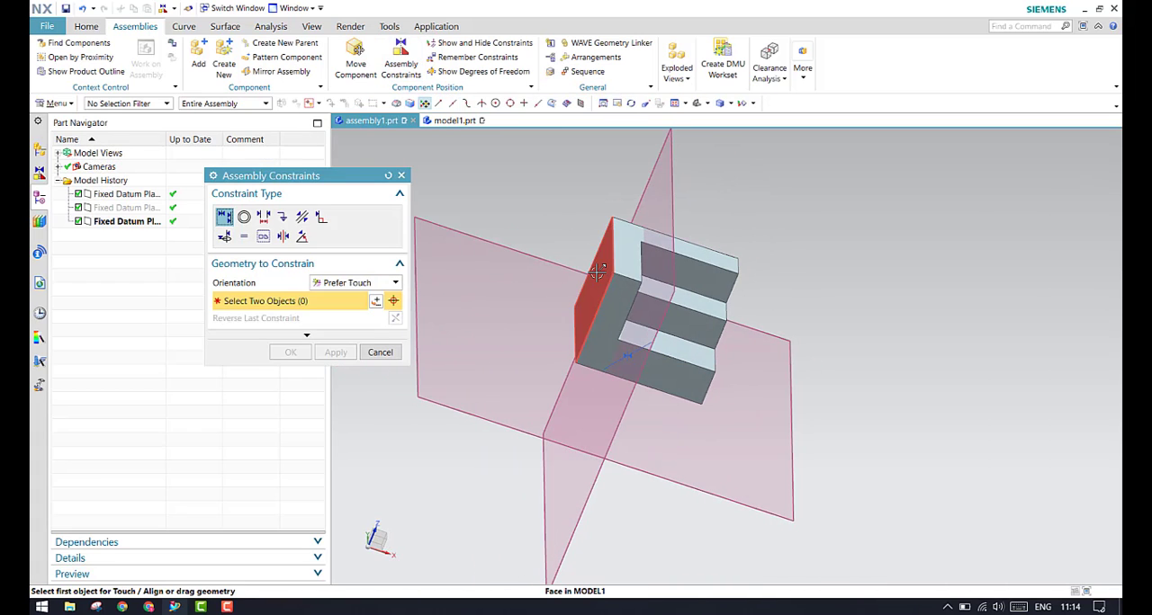
{"action": "left_click", "coordinate": [596, 278]}
{"action": "left_click", "coordinate": [633, 216]}
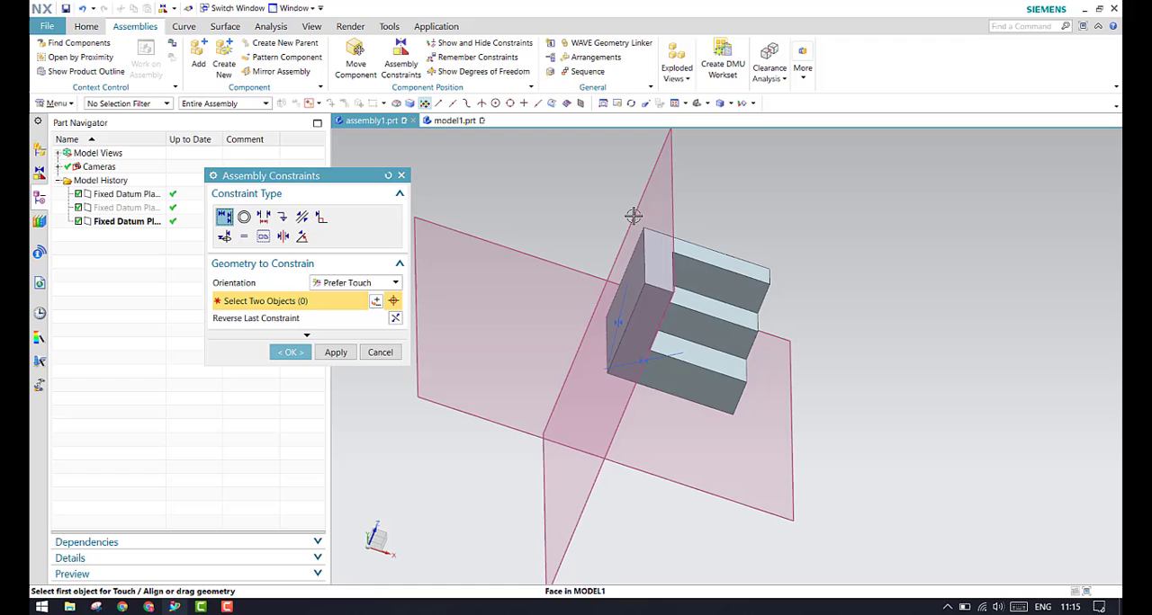
{"action": "left_click", "coordinate": [288, 352]}
Show the remaining degrees of freedom of model1 with both touch constraints applied and refresh the display to clear the arrows
{"action": "middle_click_drag", "start_coordinate": [561, 345], "coordinate": [512, 339]}
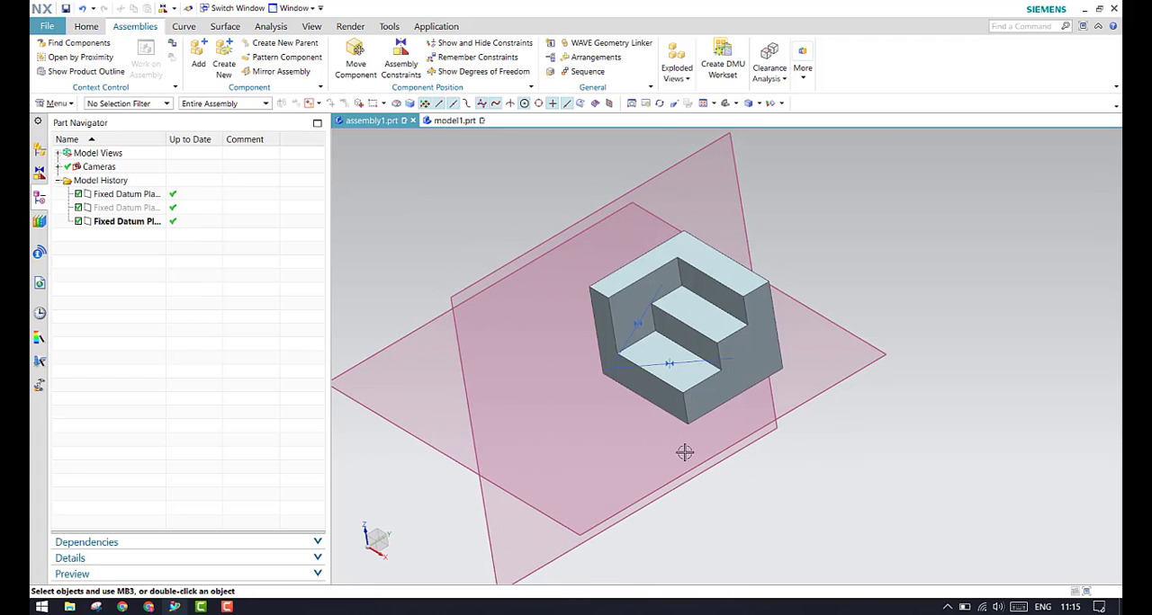
{"action": "middle_click_drag", "start_coordinate": [749, 423], "coordinate": [735, 402]}
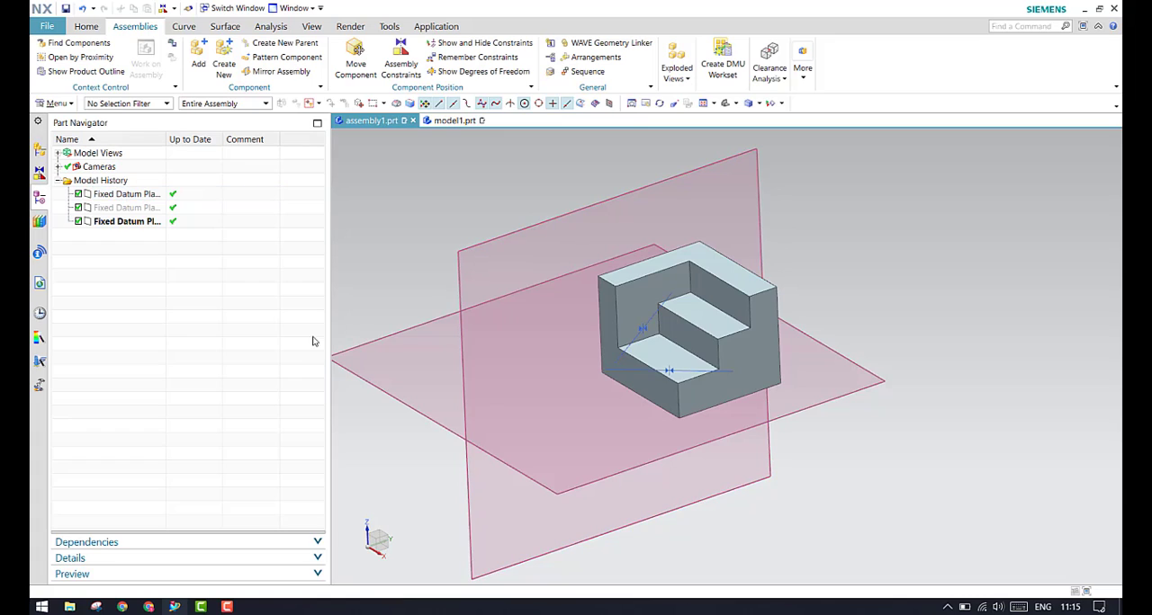
{"action": "right_click", "coordinate": [726, 340]}
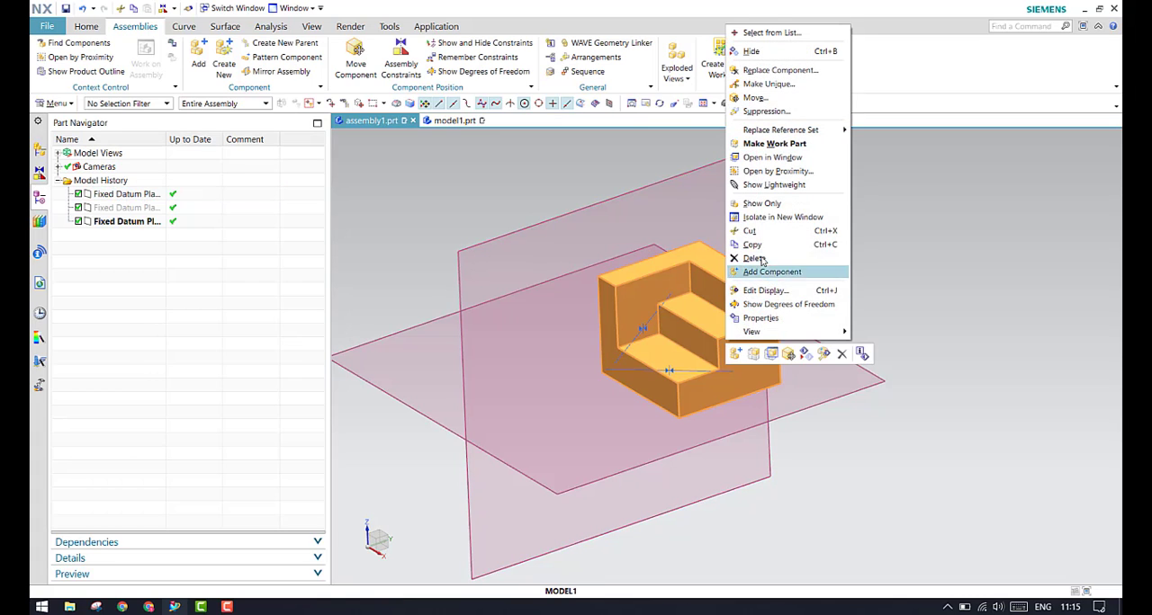
{"action": "left_click", "coordinate": [785, 305]}
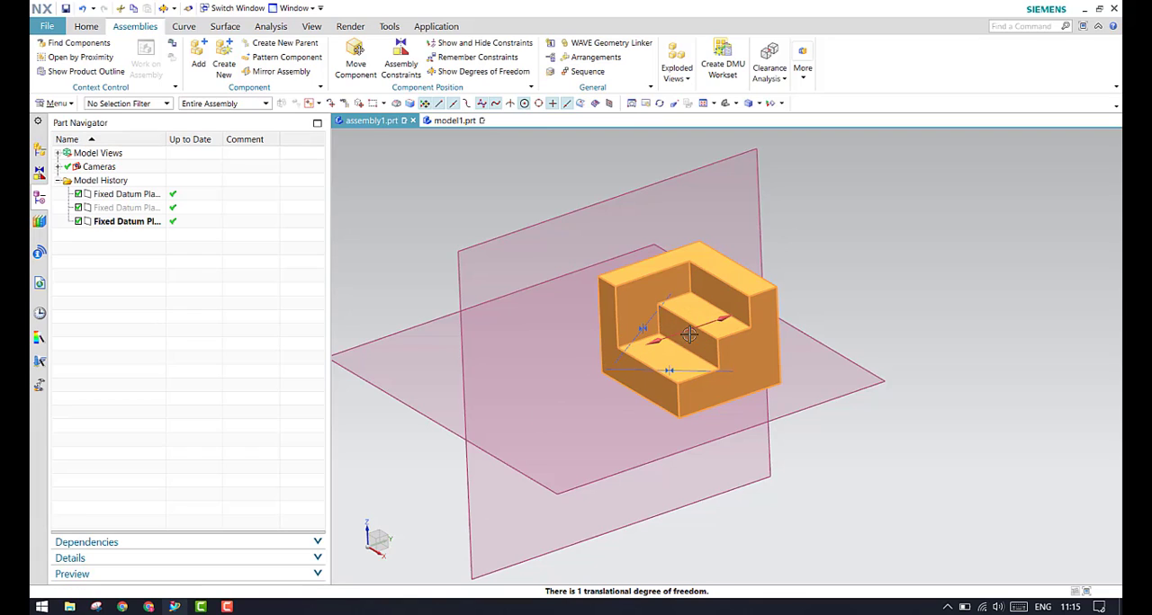
{"action": "key", "text": "Escape"}
{"action": "right_click", "coordinate": [426, 280]}
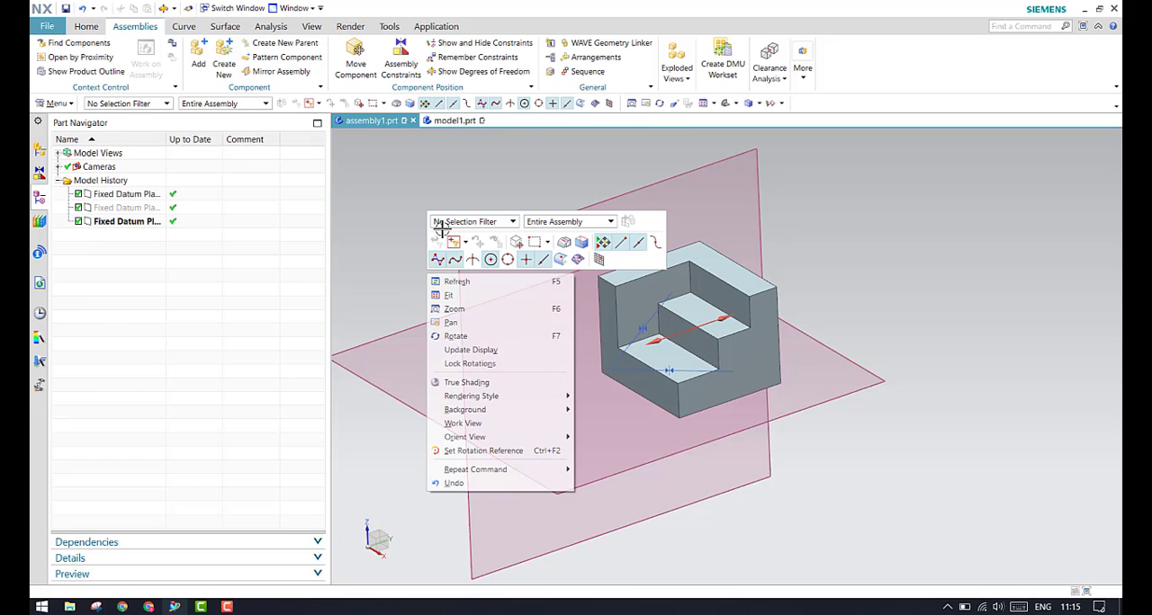
{"action": "left_click", "coordinate": [450, 280]}
Show the degrees of freedom of model1 again and deselect the component, keeping the arrows displayed
{"action": "left_click", "coordinate": [40, 151]}
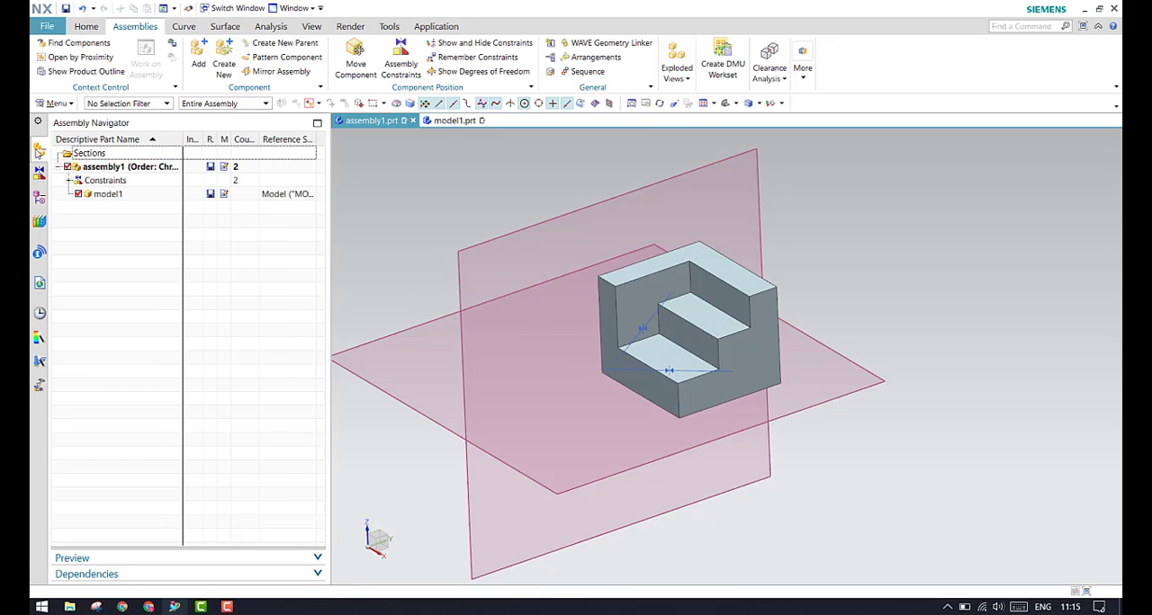
{"action": "left_click", "coordinate": [145, 193]}
{"action": "right_click", "coordinate": [147, 194]}
{"action": "left_click", "coordinate": [209, 445]}
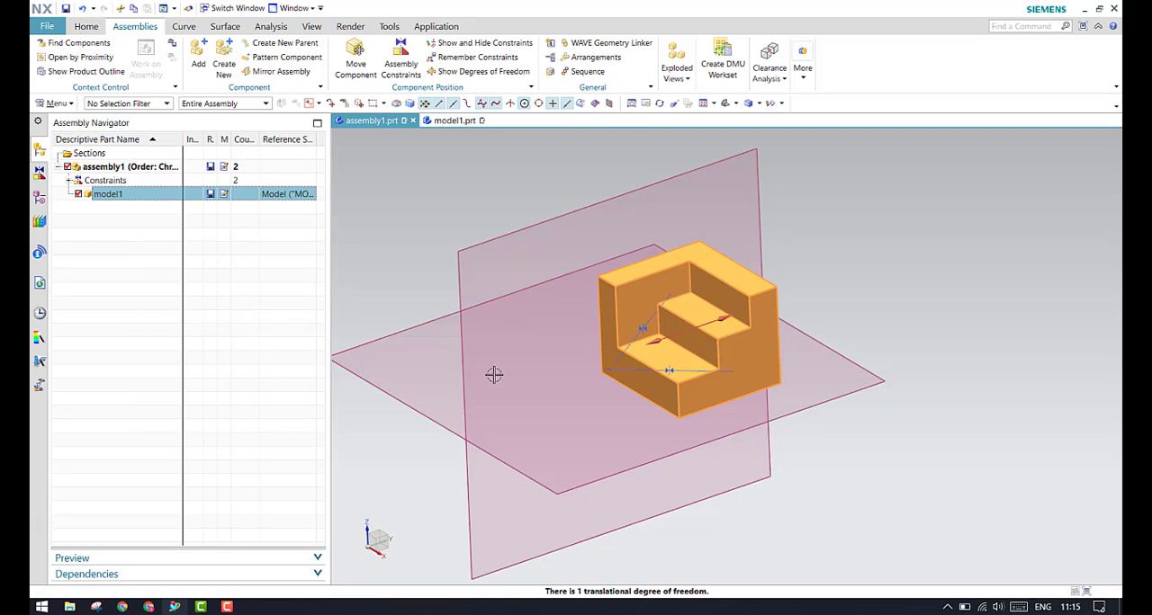
{"action": "key", "text": "Escape"}
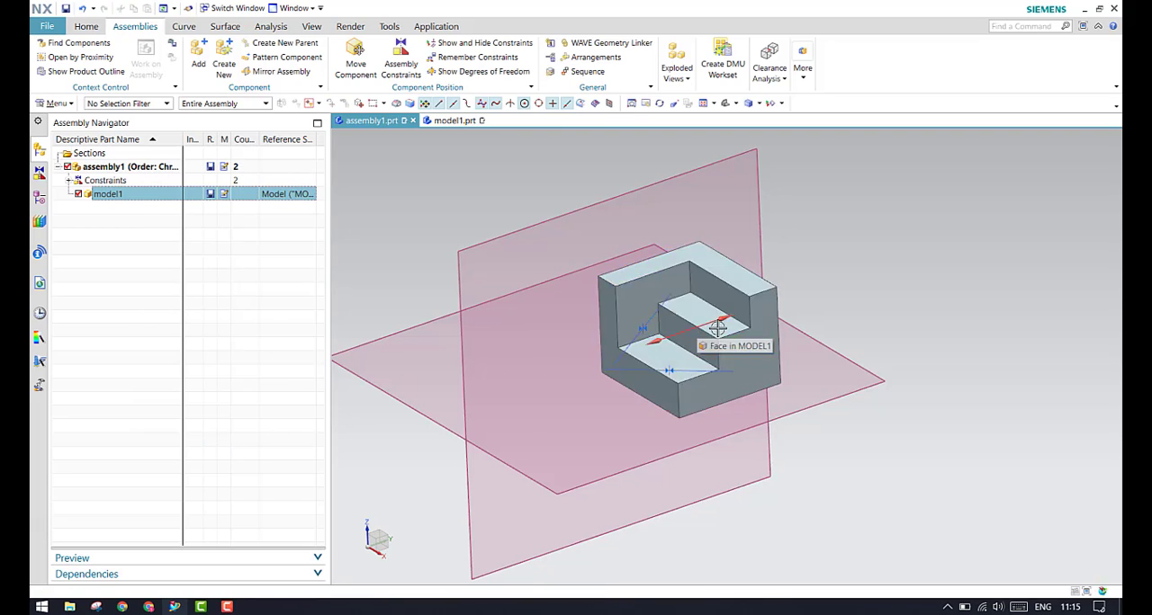
Start a dynamic Move Component on model1 and try rotating it, including -75 degrees about the YC-axis
{"action": "left_click", "coordinate": [342, 59]}
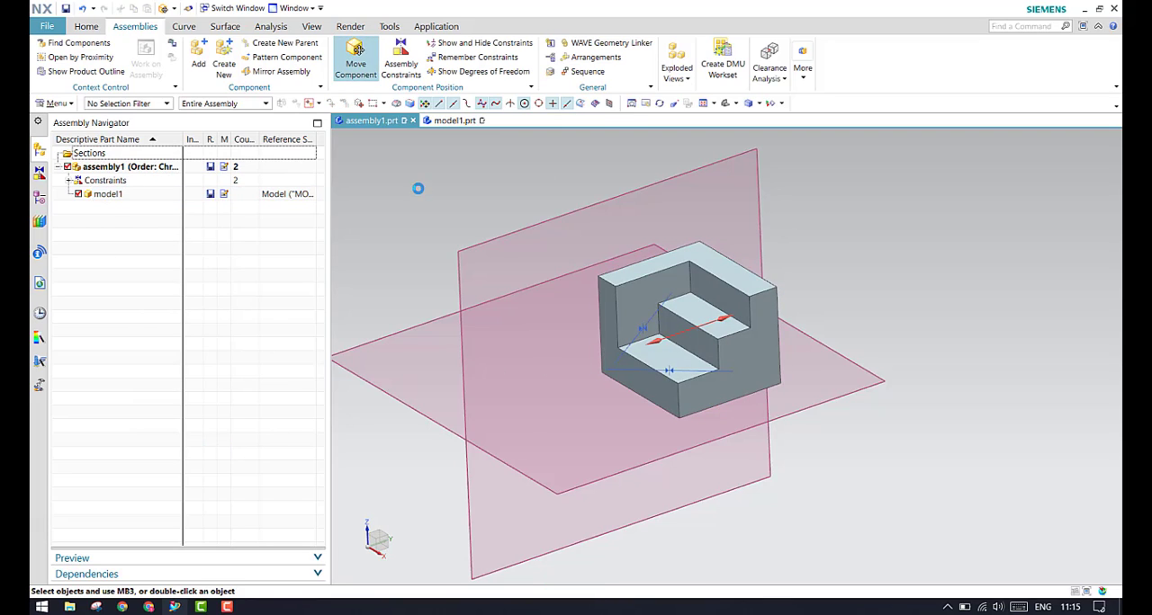
{"action": "left_click", "coordinate": [711, 314]}
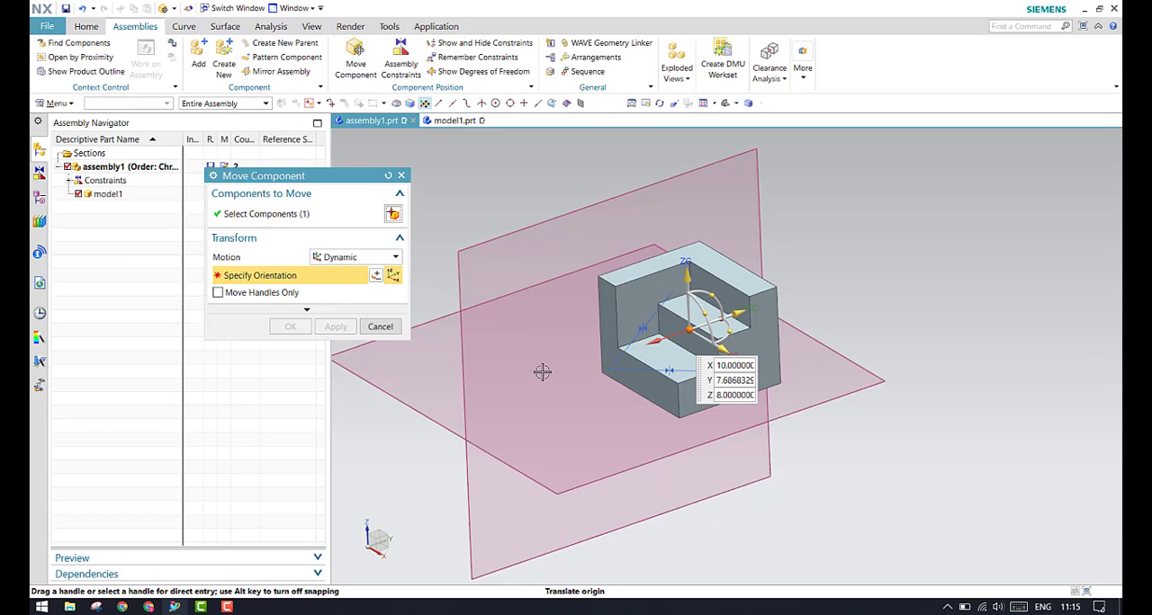
{"action": "left_click", "coordinate": [705, 346]}
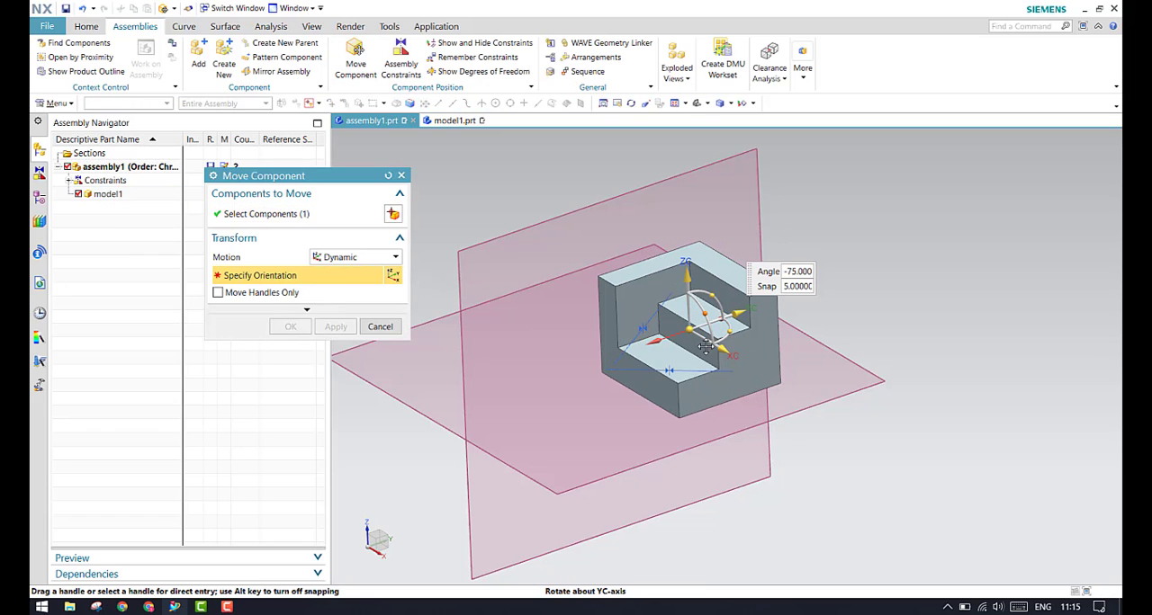
{"action": "left_click_drag", "start_coordinate": [706, 335], "coordinate": [707, 334]}
{"action": "left_click_drag", "start_coordinate": [712, 296], "coordinate": [733, 360]}
Slide model1 along the YC-axis to about Y -12.31, also trying moves along the XC-axis and ZC-axis
{"action": "left_click_drag", "start_coordinate": [740, 313], "coordinate": [630, 352]}
{"action": "left_click_drag", "start_coordinate": [709, 362], "coordinate": [751, 458]}
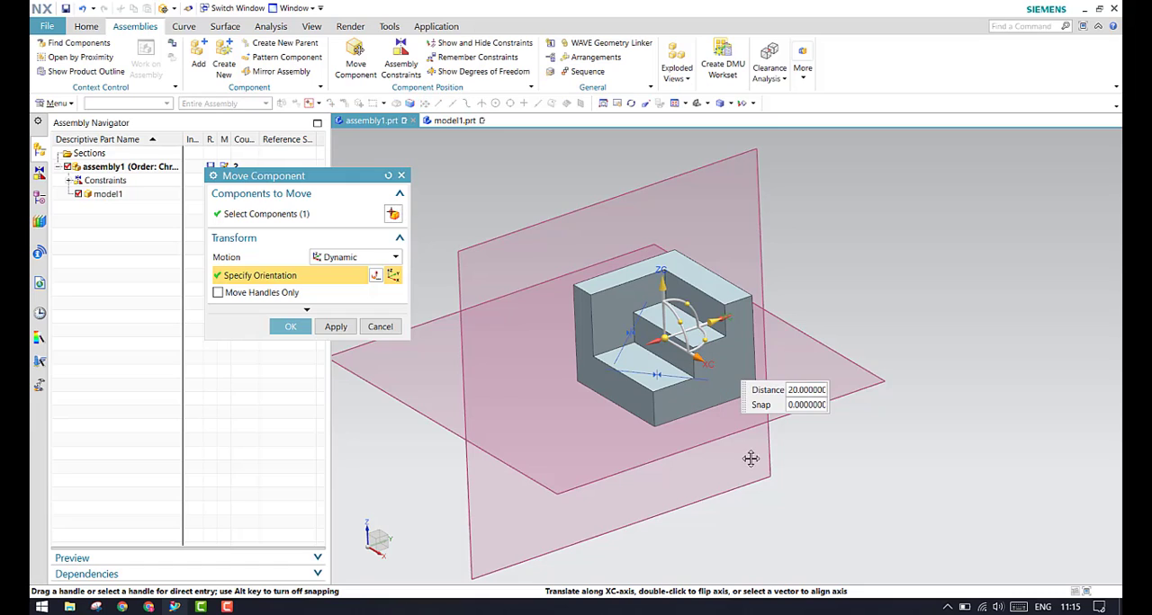
{"action": "left_click_drag", "start_coordinate": [729, 398], "coordinate": [729, 396]}
{"action": "left_click_drag", "start_coordinate": [663, 286], "coordinate": [619, 343]}
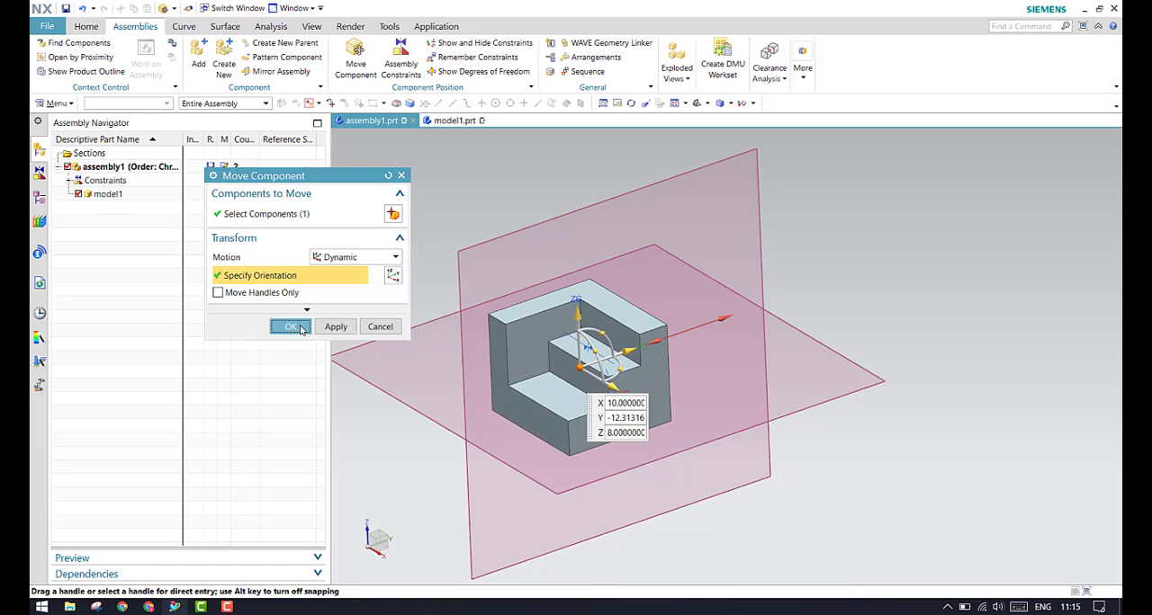
{"action": "left_click", "coordinate": [291, 327]}
Show the hidden second fixed datum plane from the assembly's model history
{"action": "left_click", "coordinate": [39, 201]}
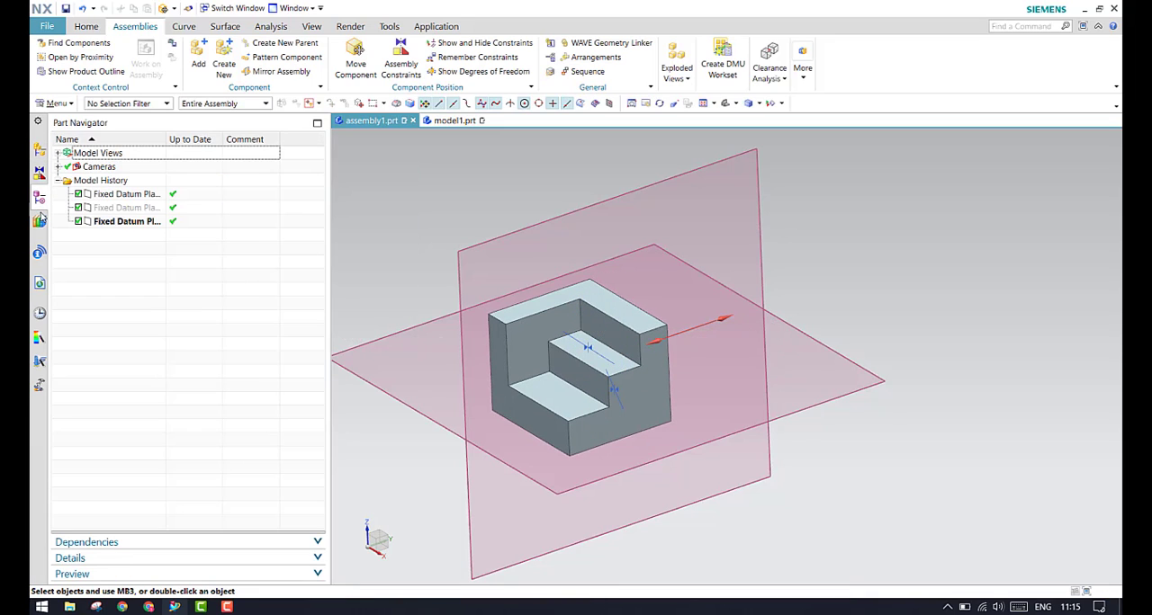
{"action": "left_click", "coordinate": [117, 209]}
{"action": "right_click", "coordinate": [117, 209]}
{"action": "left_click", "coordinate": [209, 337]}
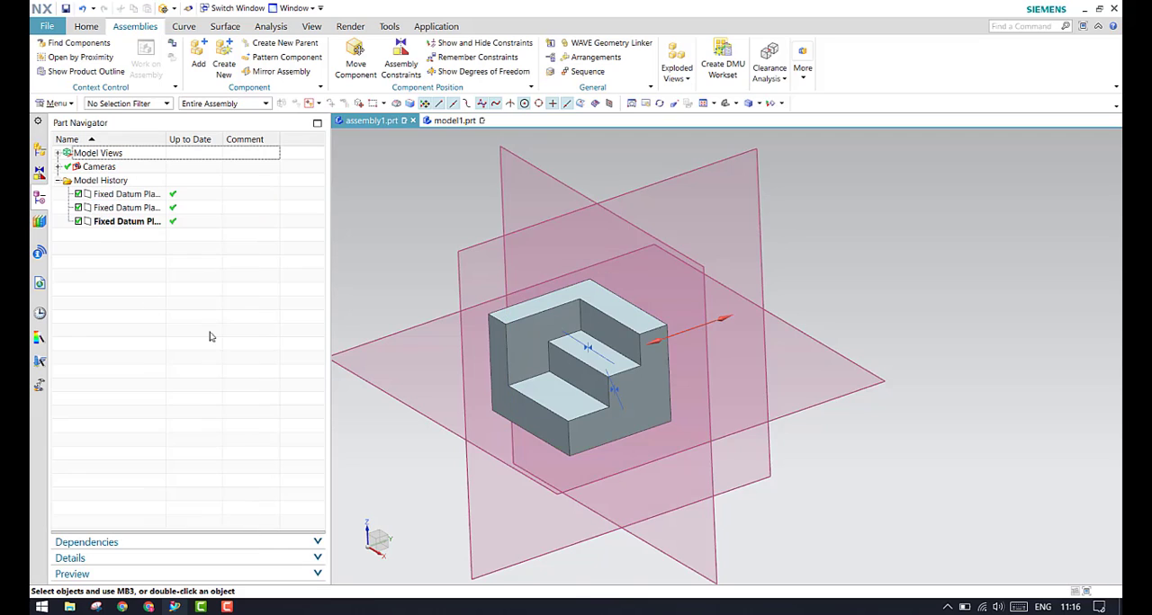
Add a Touch/Align constraint with Prefer Touch between model1's flat side face on the +Y side and the fixed datum plane perpendicular to the Y-axis
{"action": "middle_click_drag", "start_coordinate": [626, 345], "coordinate": [578, 326]}
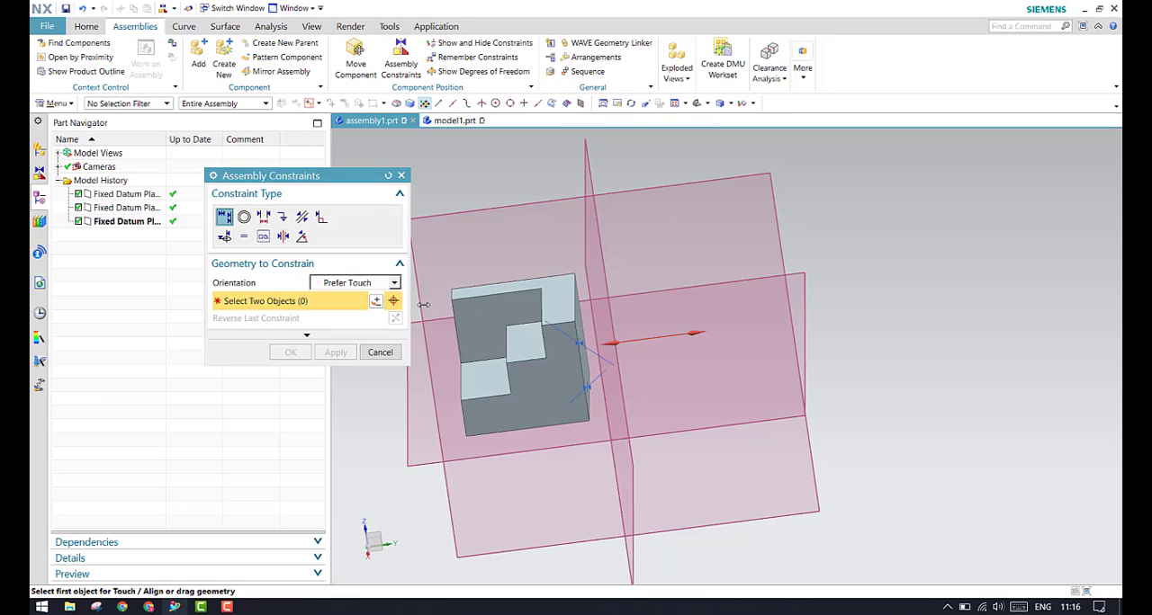
{"action": "scroll", "coordinate": [597, 334], "scroll_direction": "up", "scroll_amount": 3}
{"action": "scroll", "coordinate": [617, 334], "scroll_direction": "down", "scroll_amount": 2}
{"action": "left_click", "coordinate": [567, 347]}
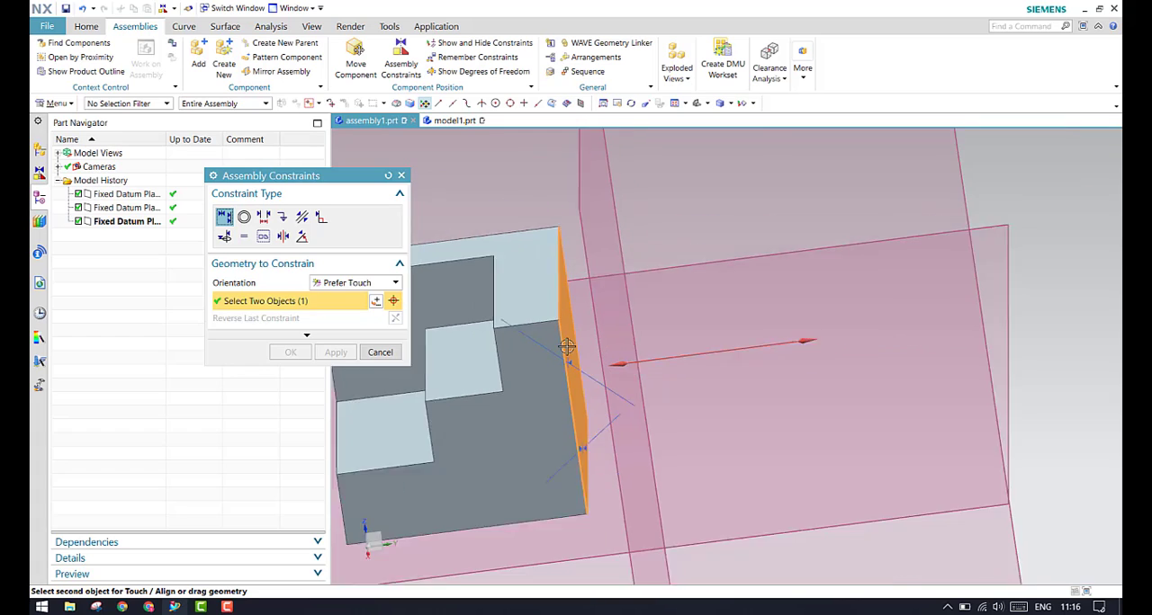
{"action": "scroll", "coordinate": [567, 346], "scroll_direction": "down", "scroll_amount": 3}
{"action": "middle_click_drag", "start_coordinate": [567, 345], "coordinate": [583, 332]}
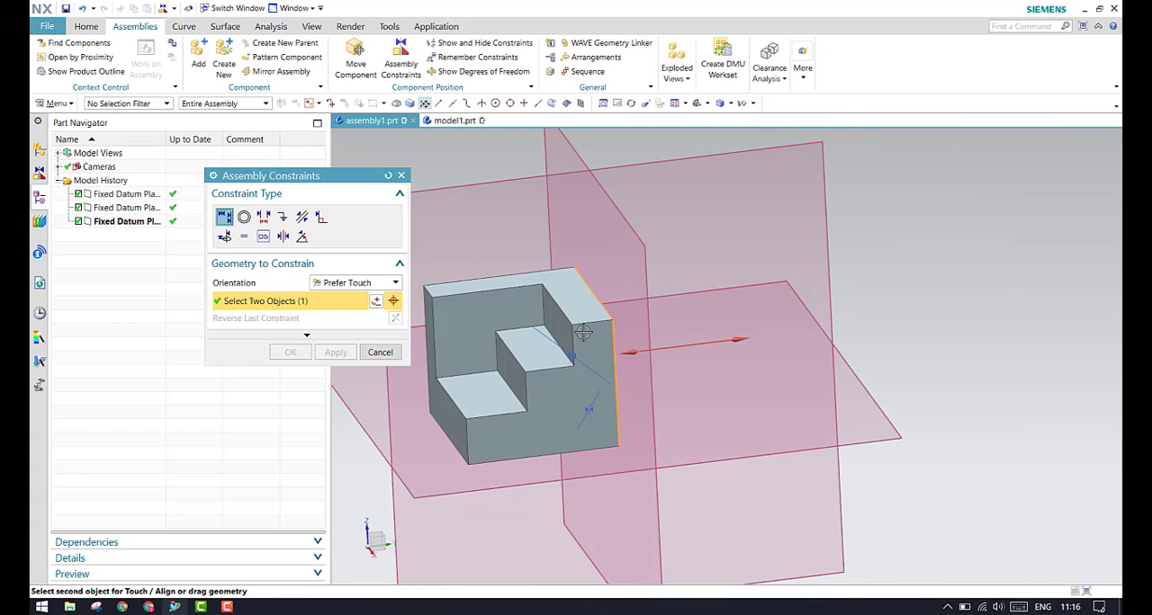
{"action": "left_click", "coordinate": [587, 162]}
{"action": "left_click", "coordinate": [290, 352]}
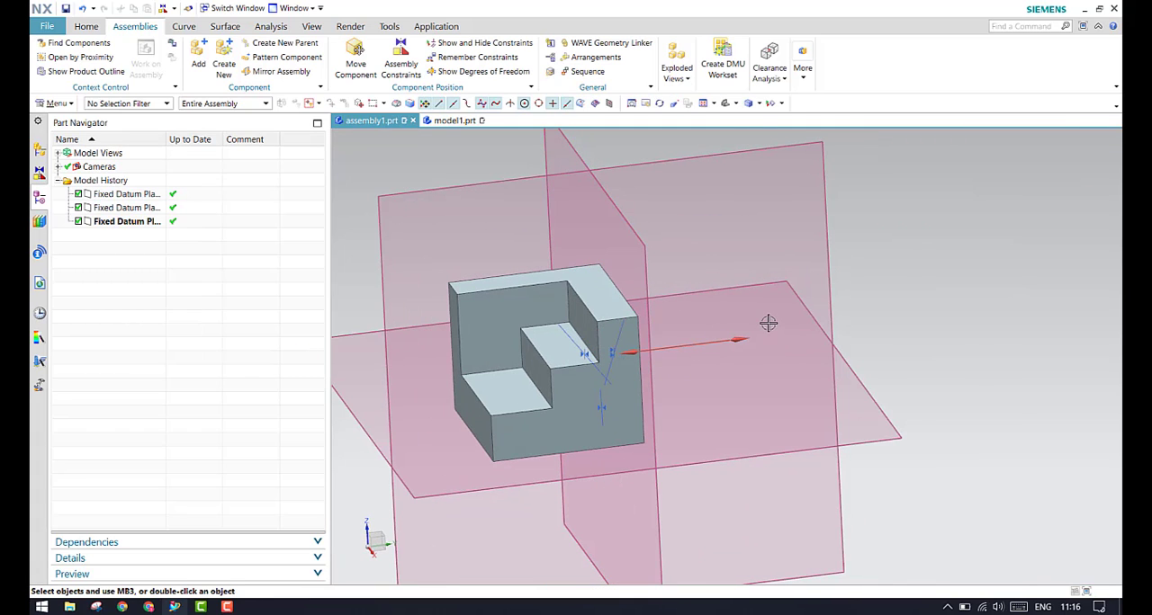
Check the remaining degrees of freedom of model1 with all three touch constraints applied, and deselect the component
{"action": "scroll", "coordinate": [767, 323], "scroll_direction": "down", "scroll_amount": 4}
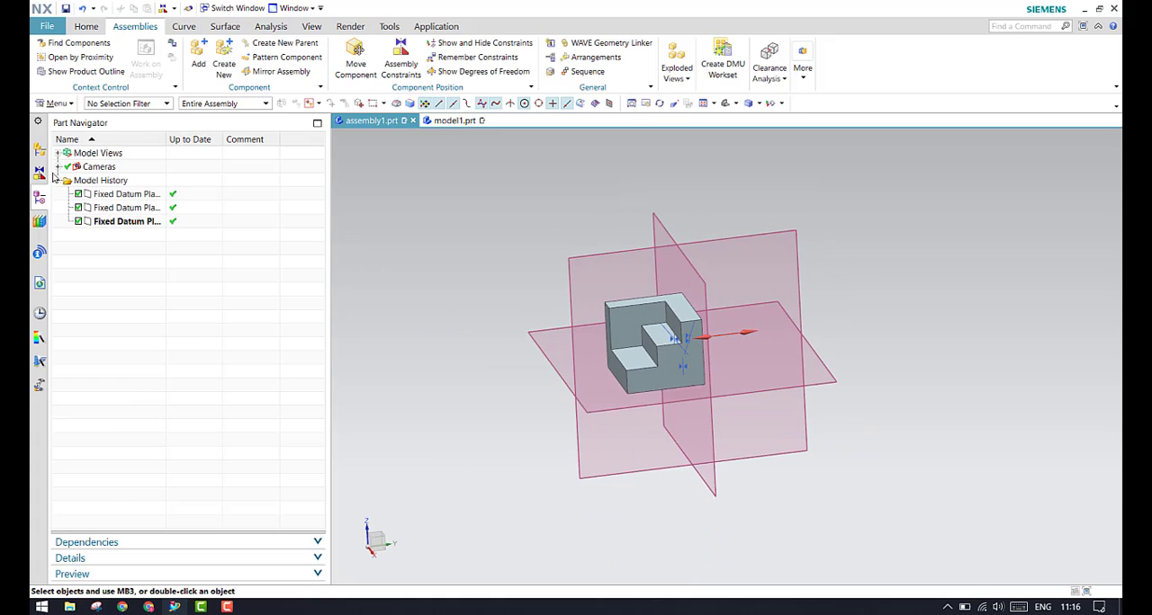
{"action": "left_click", "coordinate": [39, 150]}
{"action": "left_click", "coordinate": [147, 193]}
{"action": "right_click", "coordinate": [151, 194]}
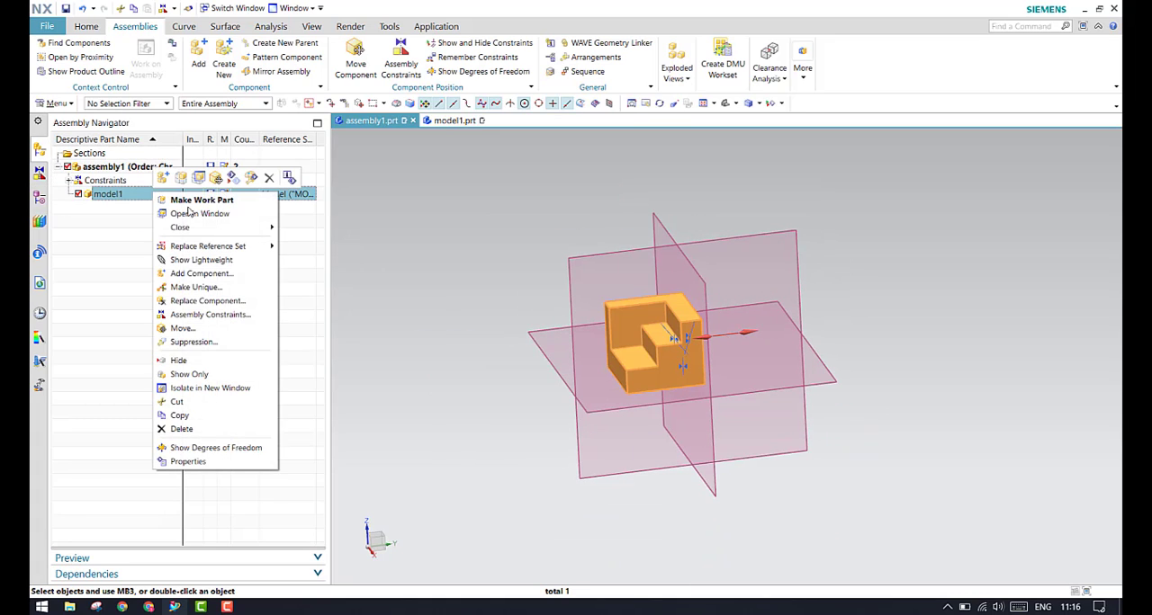
{"action": "left_click", "coordinate": [220, 447]}
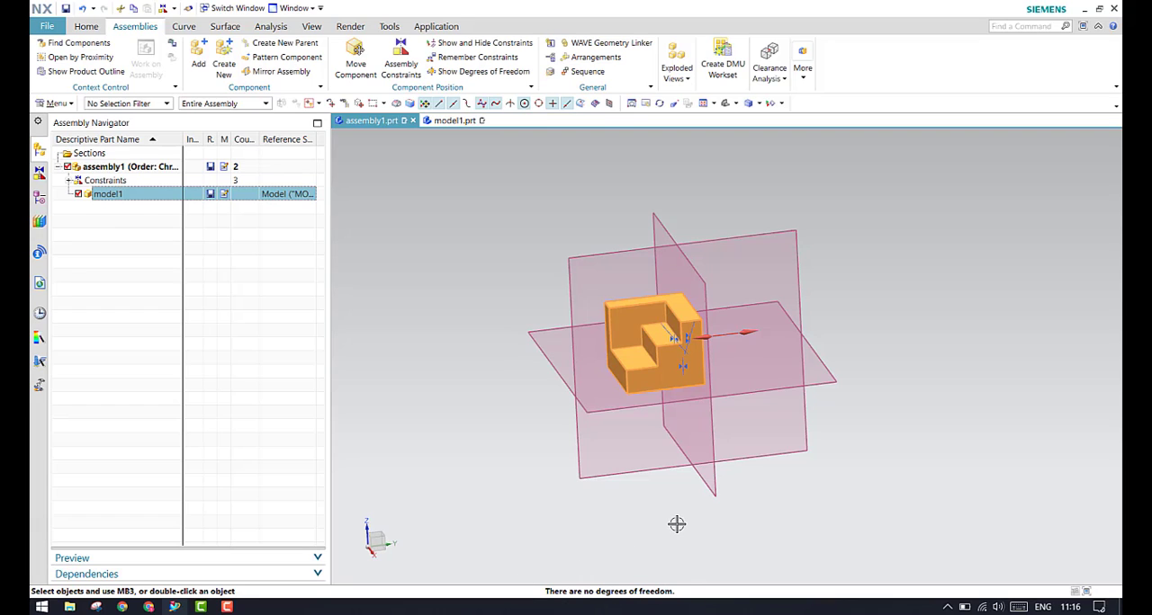
{"action": "key", "text": "Escape"}
{"action": "middle_click_drag", "start_coordinate": [668, 491], "coordinate": [676, 495]}
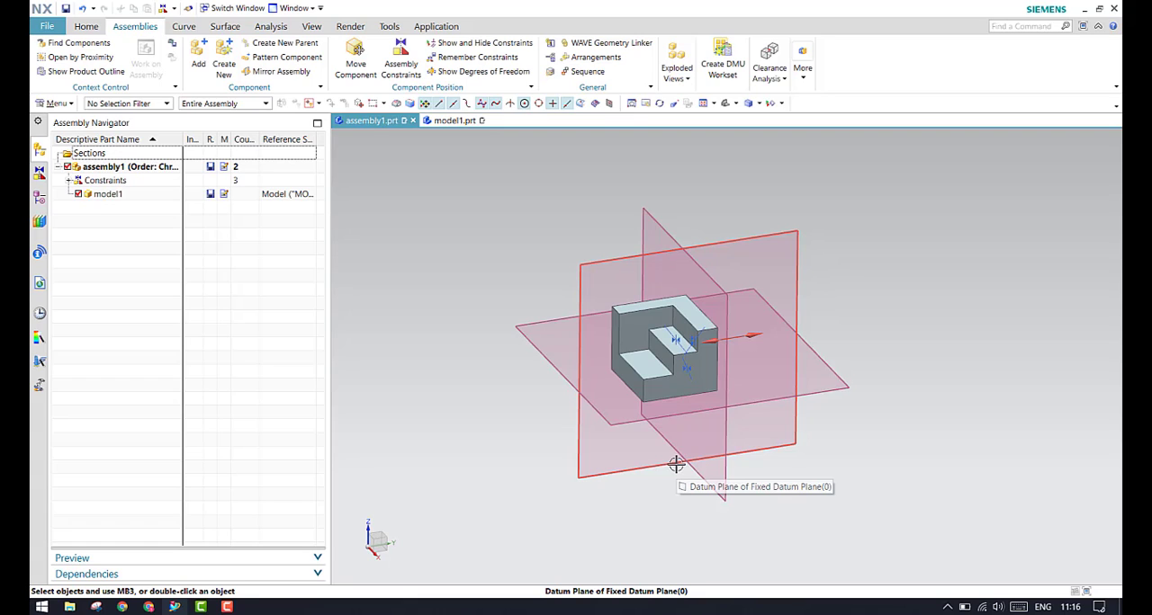
{"action": "left_click", "coordinate": [226, 608]}
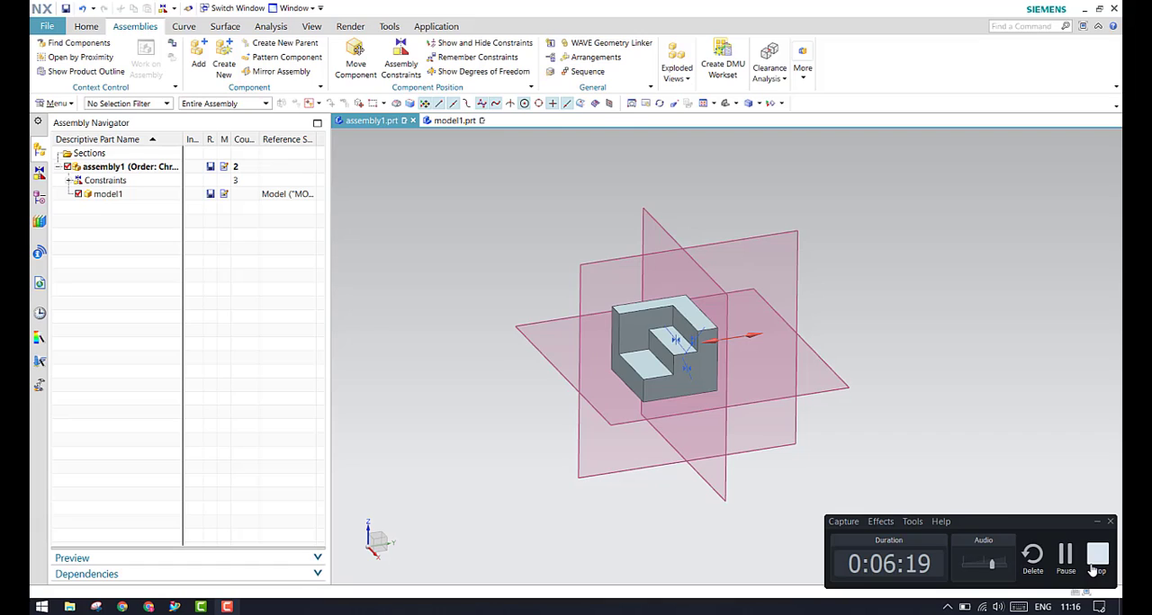